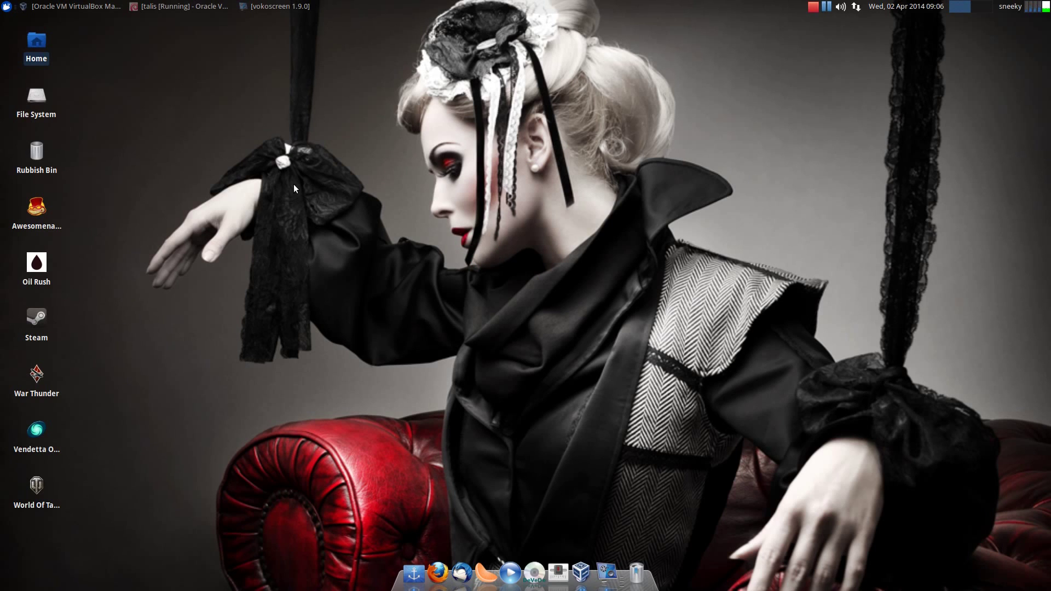
Raise the 'talis [Running] - Oracle VM VirtualBox' window from the host taskbar
left_click(171, 7)
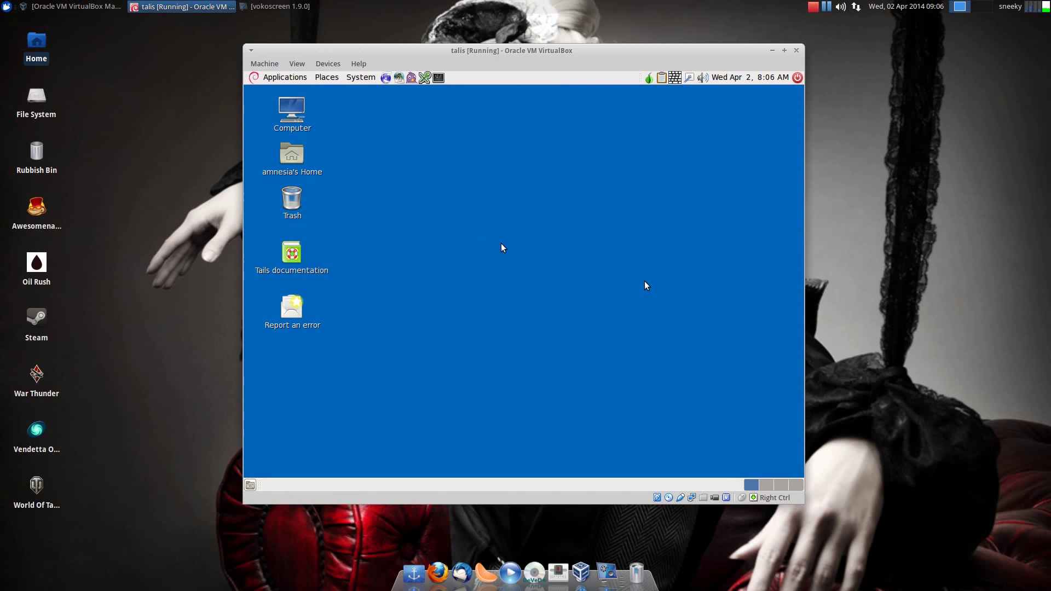
left_click(517, 244)
Open the Applications menu and browse its categories down to the System Tools submenu
left_click(277, 79)
mouse_move(279, 93)
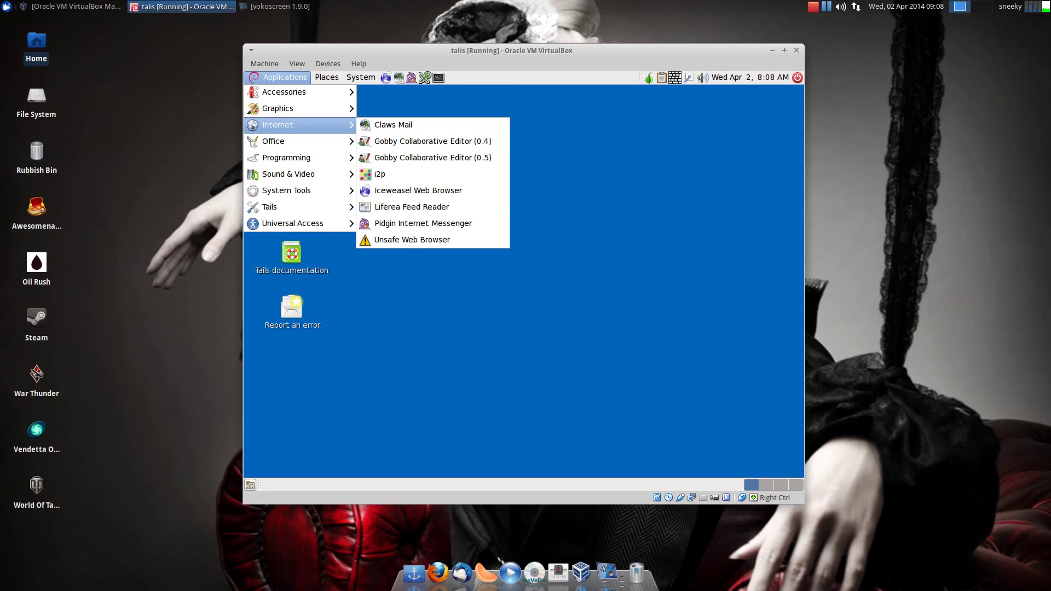
mouse_move(283, 146)
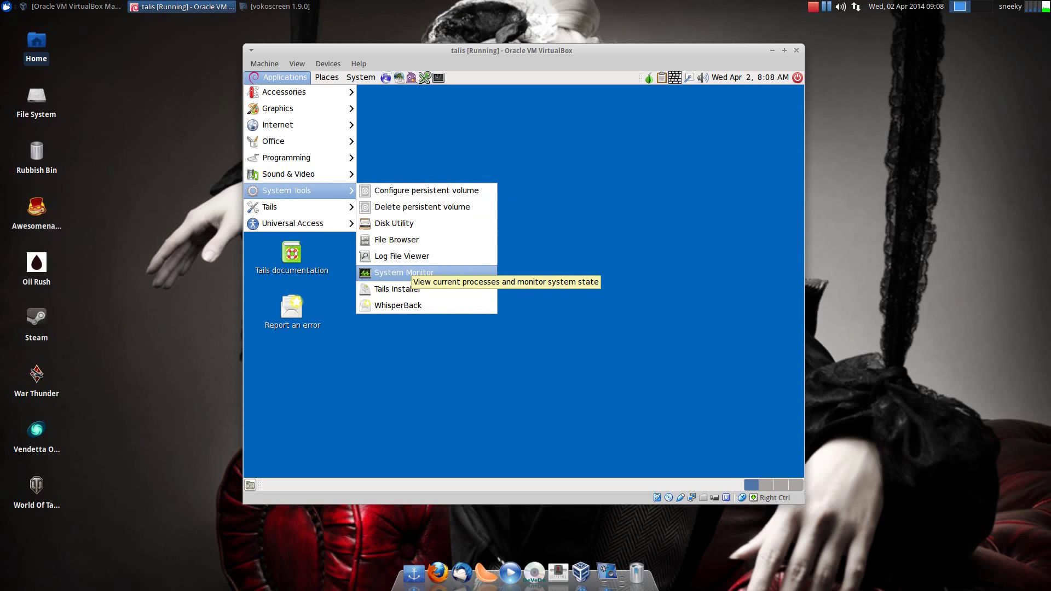
Launch and close System Monitor, then browse the Tails and Universal Access menus and dismiss them
left_click(410, 272)
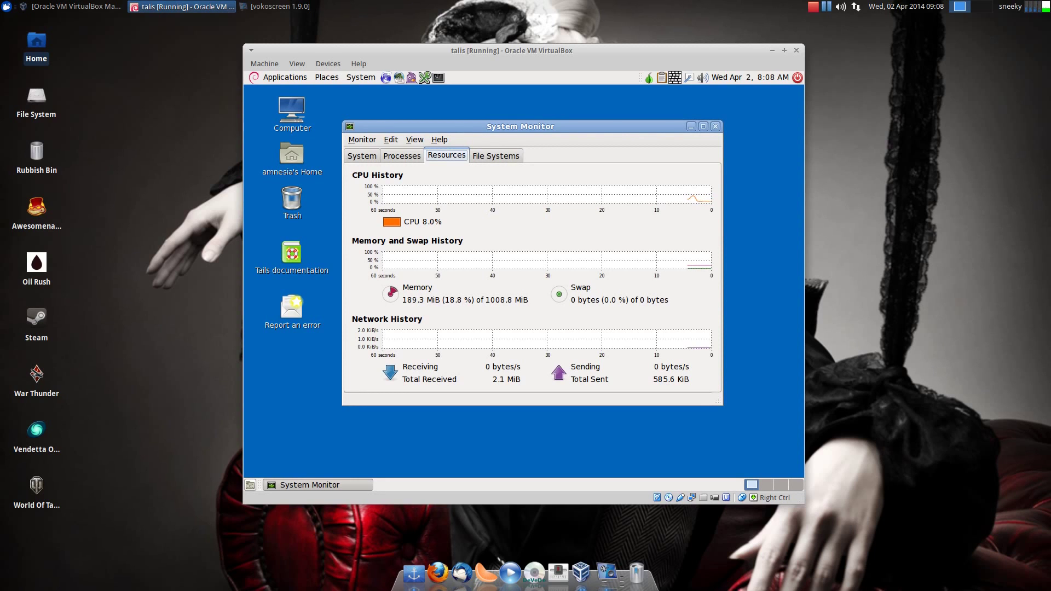
left_click(715, 126)
left_click(276, 79)
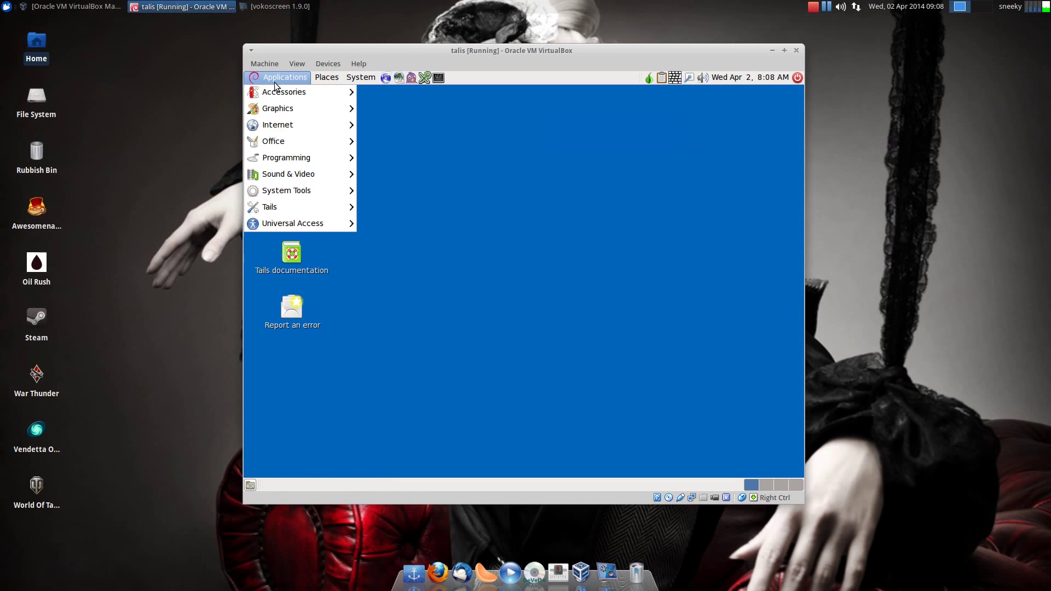
mouse_move(283, 207)
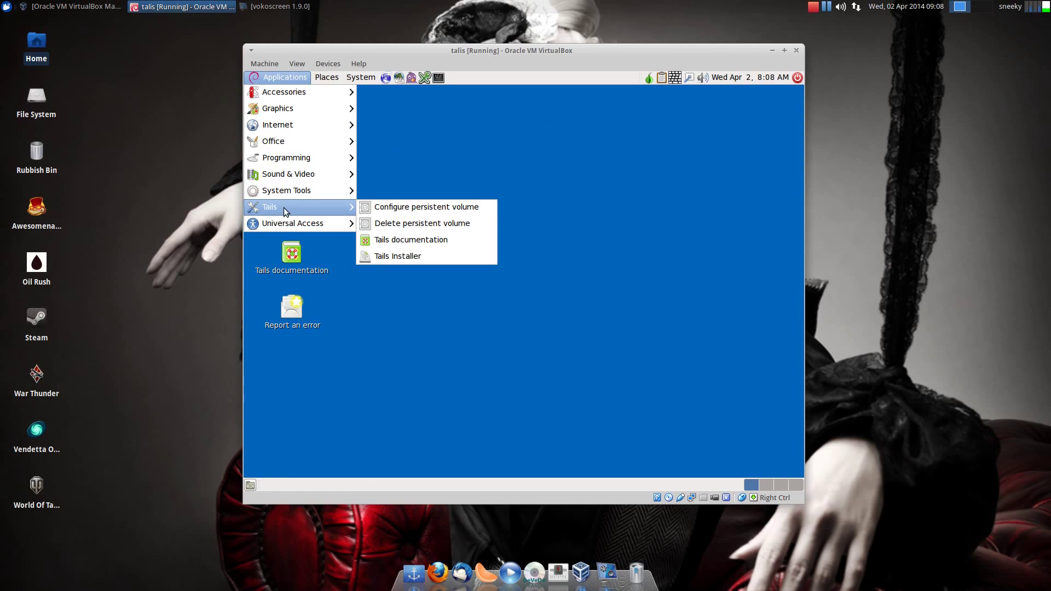
mouse_move(291, 224)
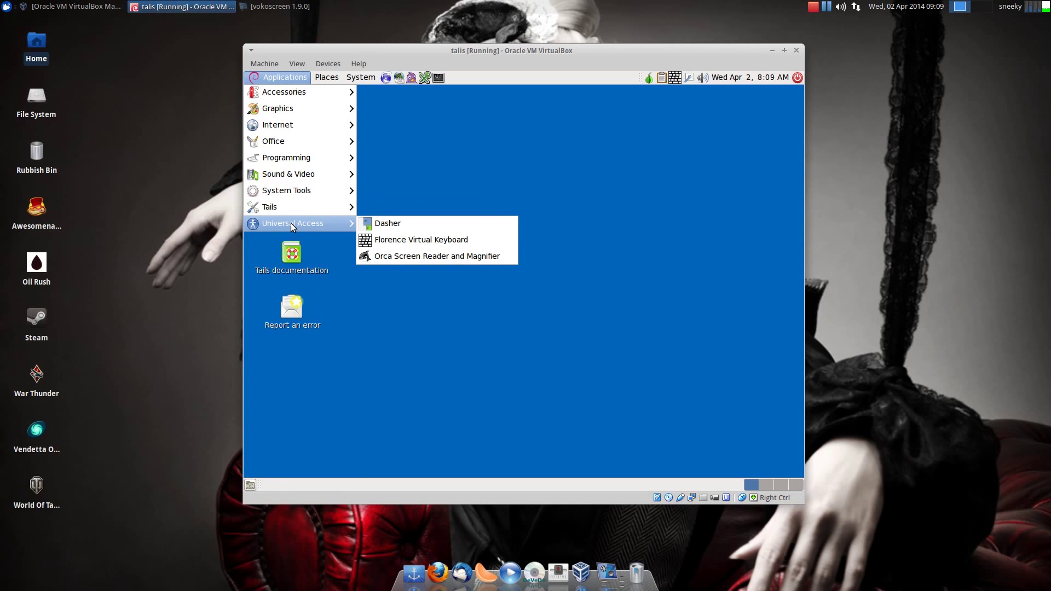
left_click(520, 151)
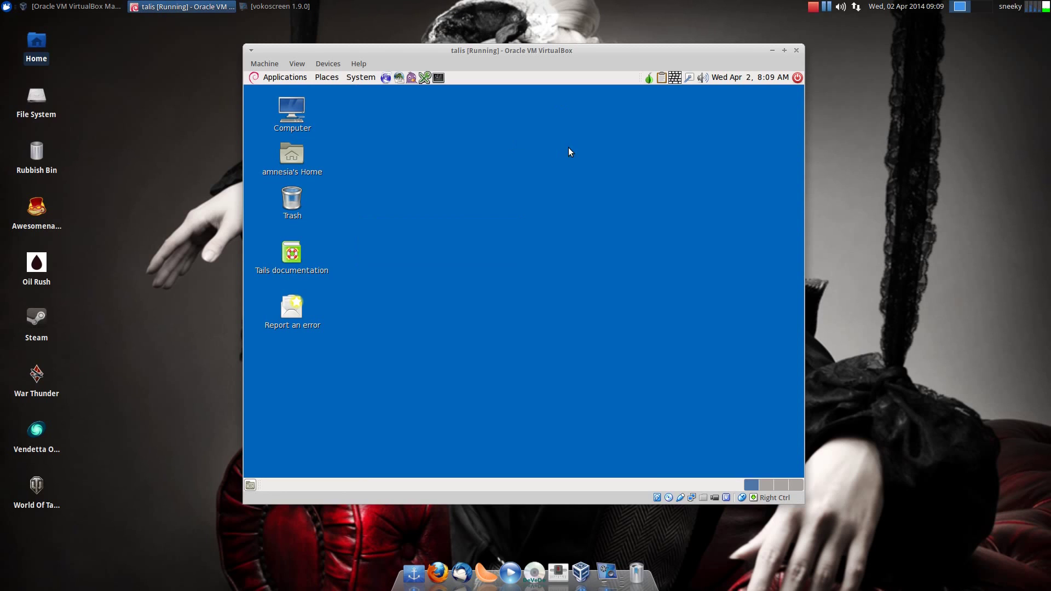
mouse_move(649, 77)
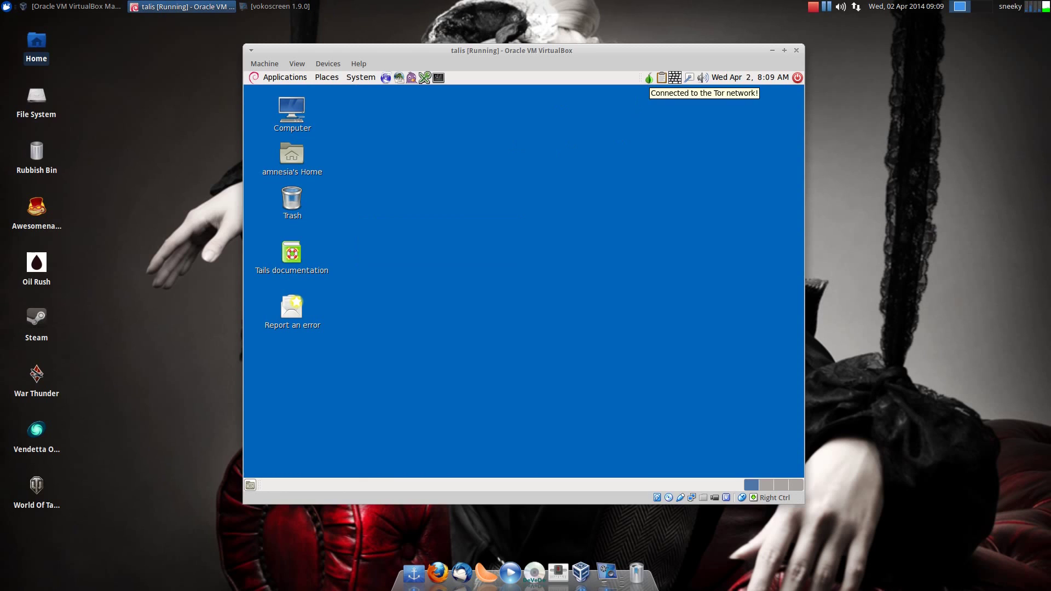
left_click(649, 79)
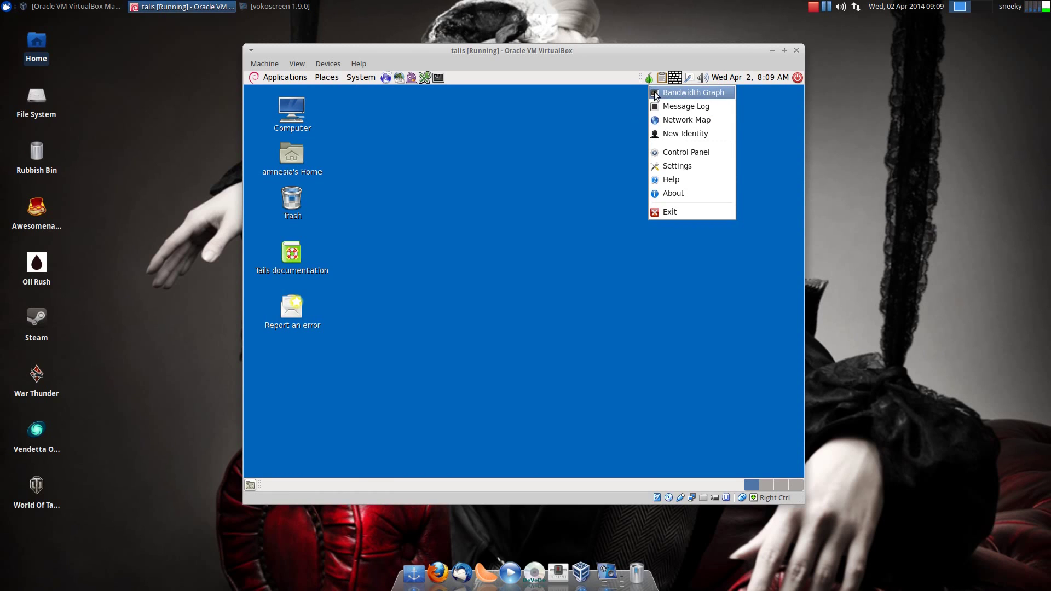
left_click(662, 121)
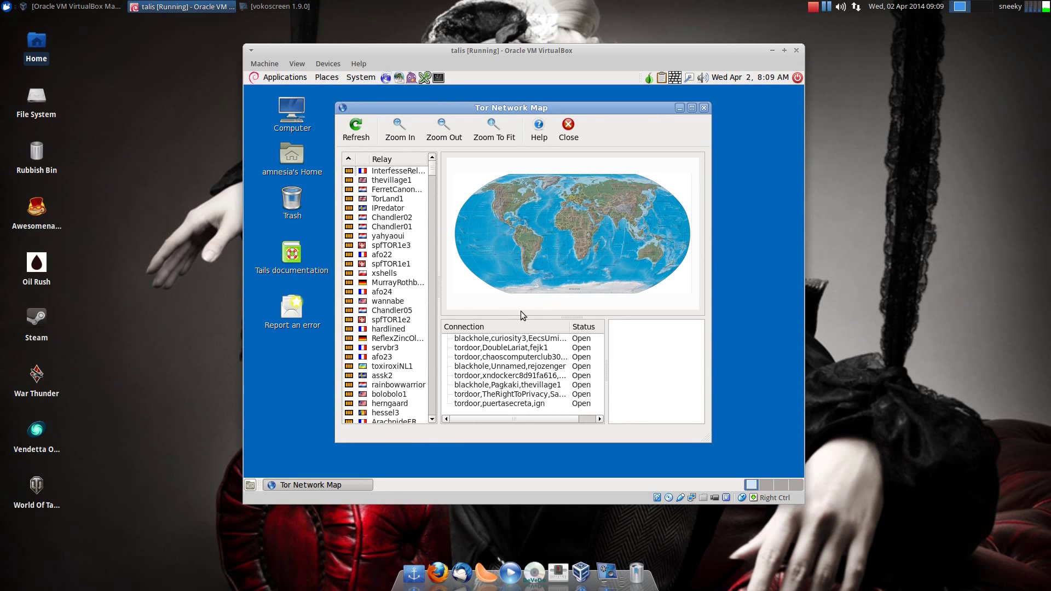
left_click(570, 135)
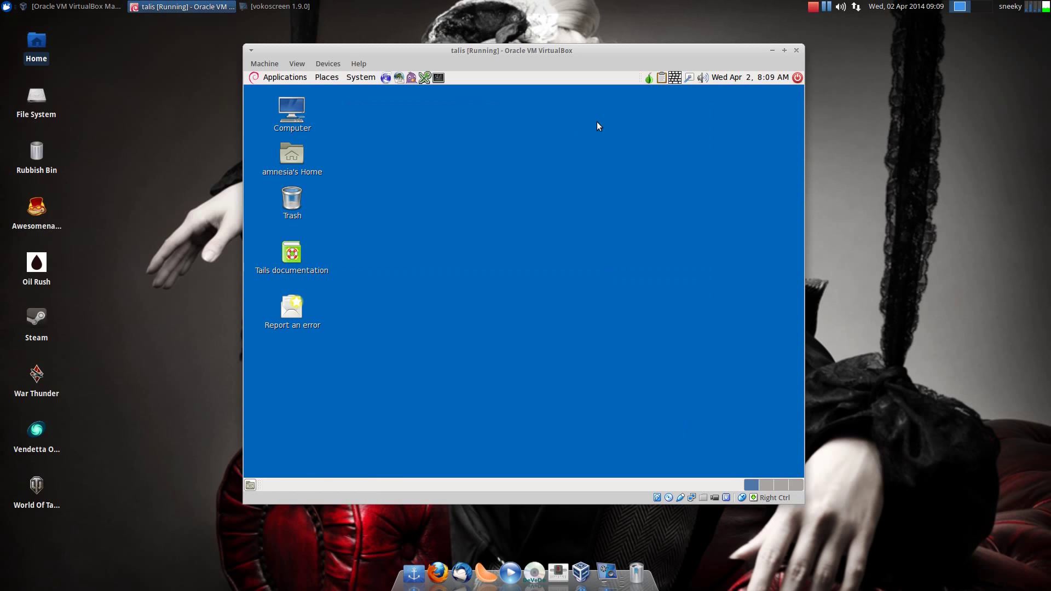
left_click(649, 80)
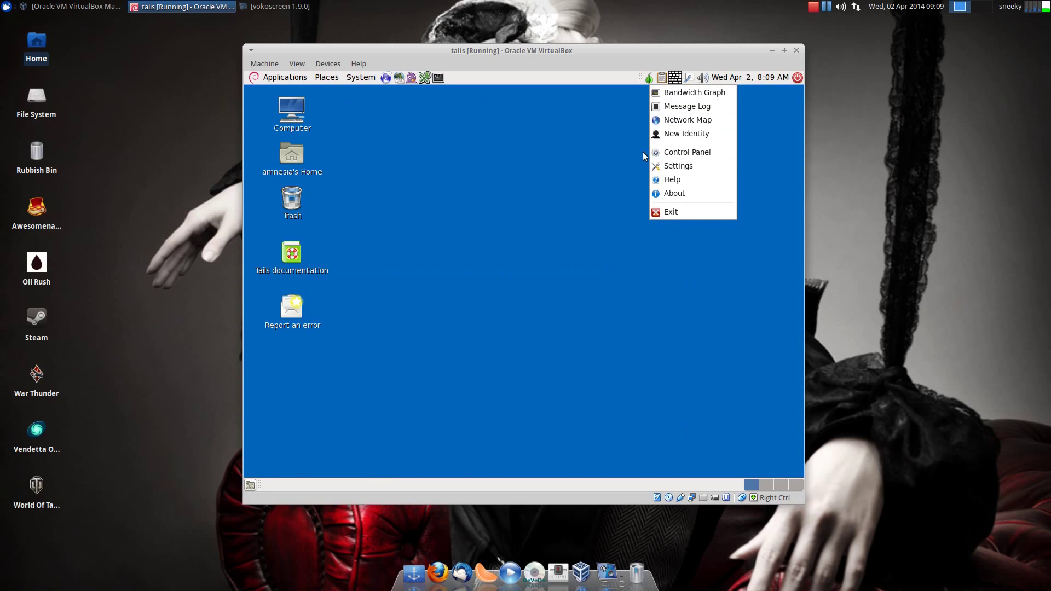
left_click(562, 215)
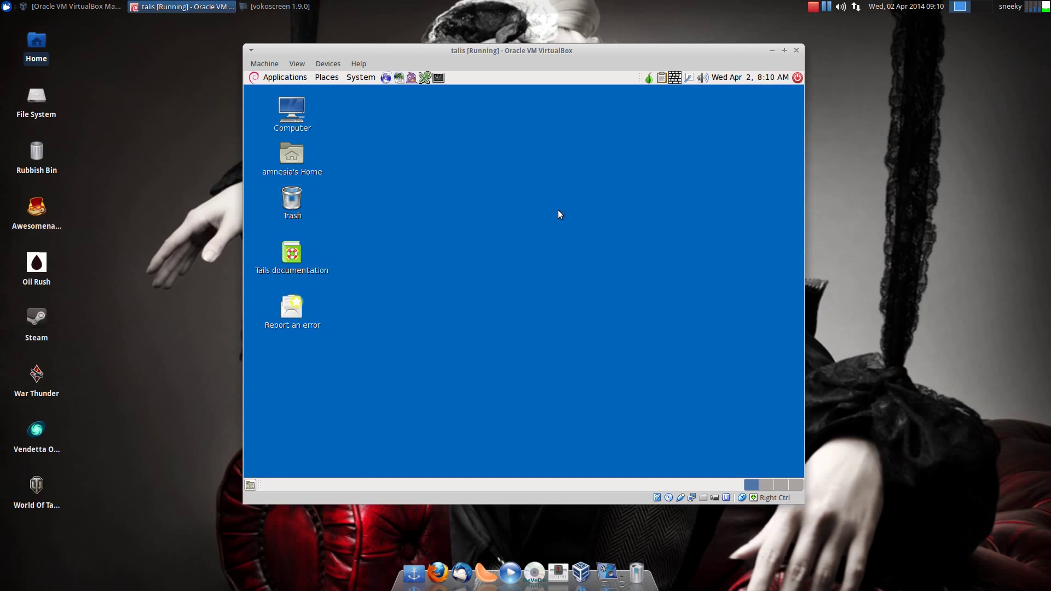
Launch Tor Browser and scroll the Tails News page down to the Tails 0.23 changes
left_click(384, 77)
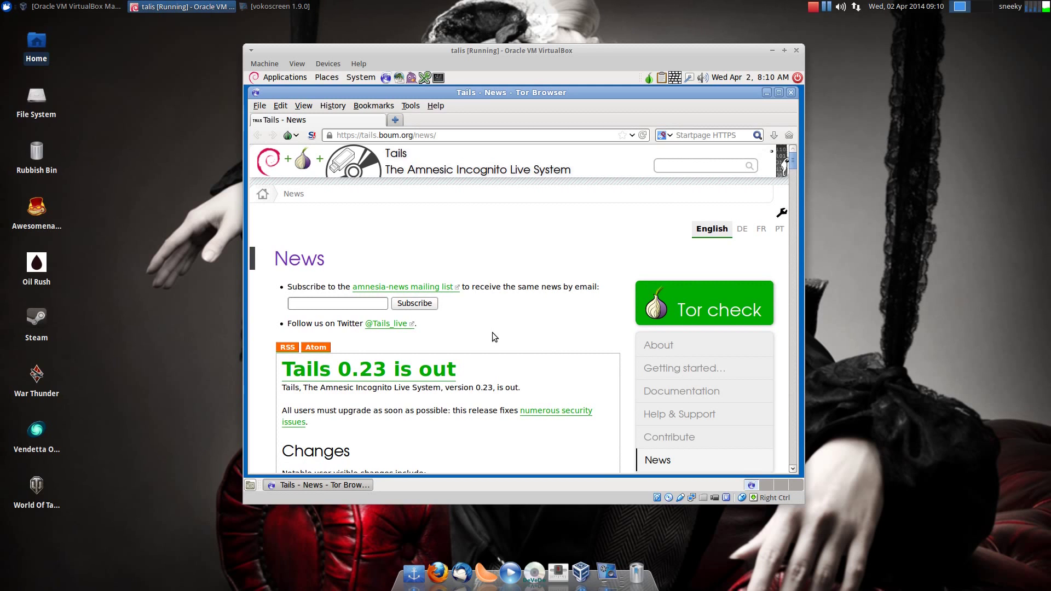
scroll(492, 333, "down", 5)
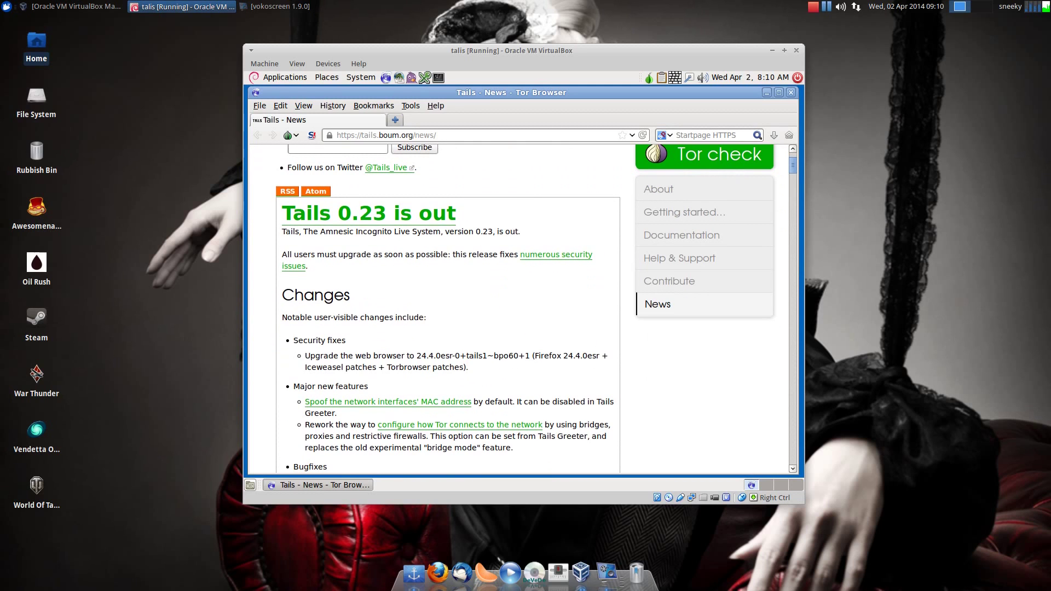
scroll(448, 309, "down", 4)
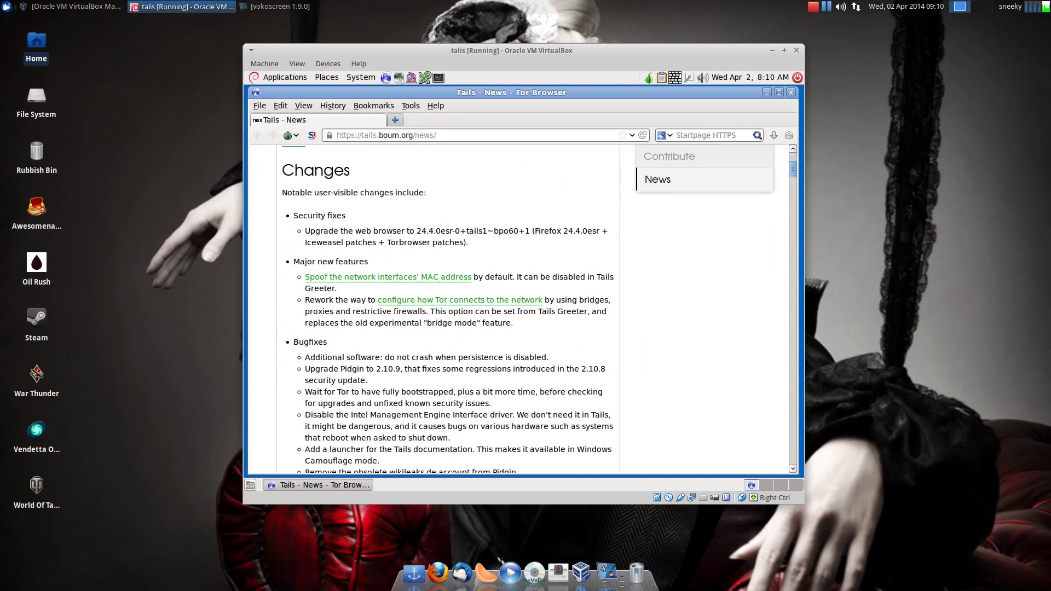
scroll(422, 314, "down", 2)
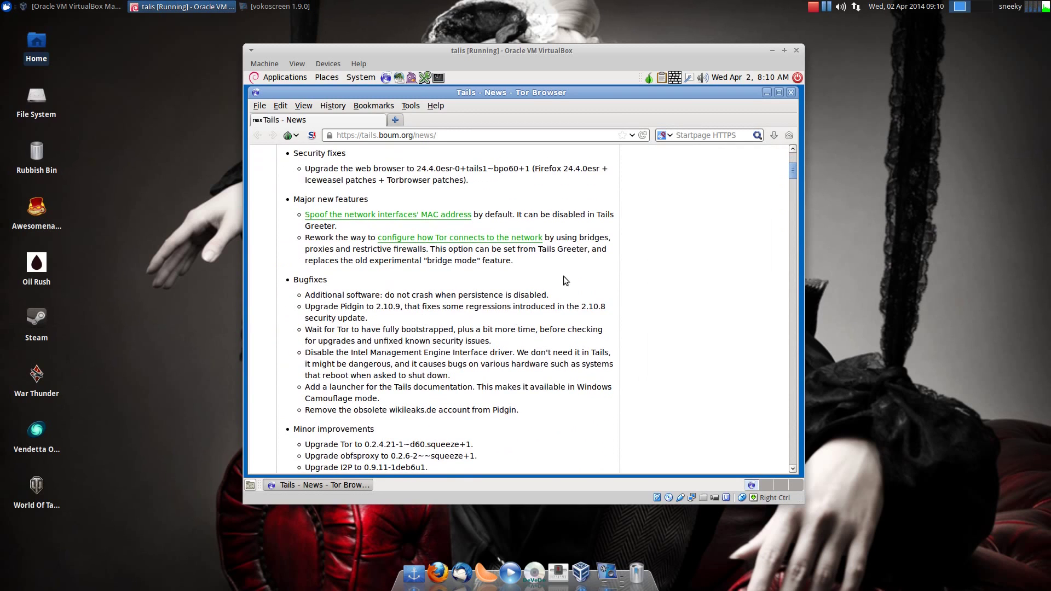
Switch the search engine to Ixquick HTTPS and search Ixquick for 'bbc'
left_click(667, 136)
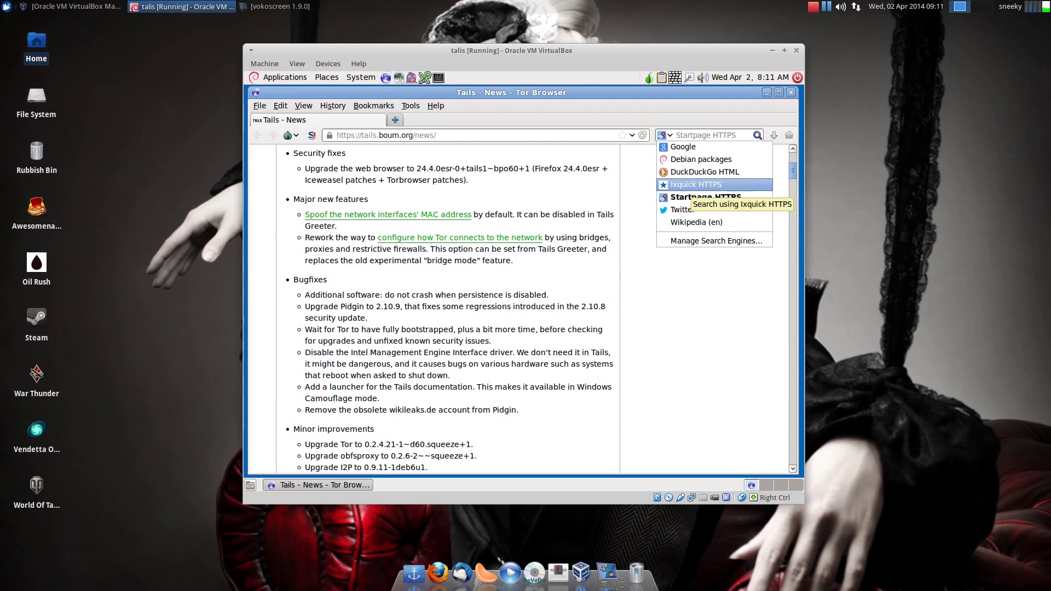
left_click(693, 186)
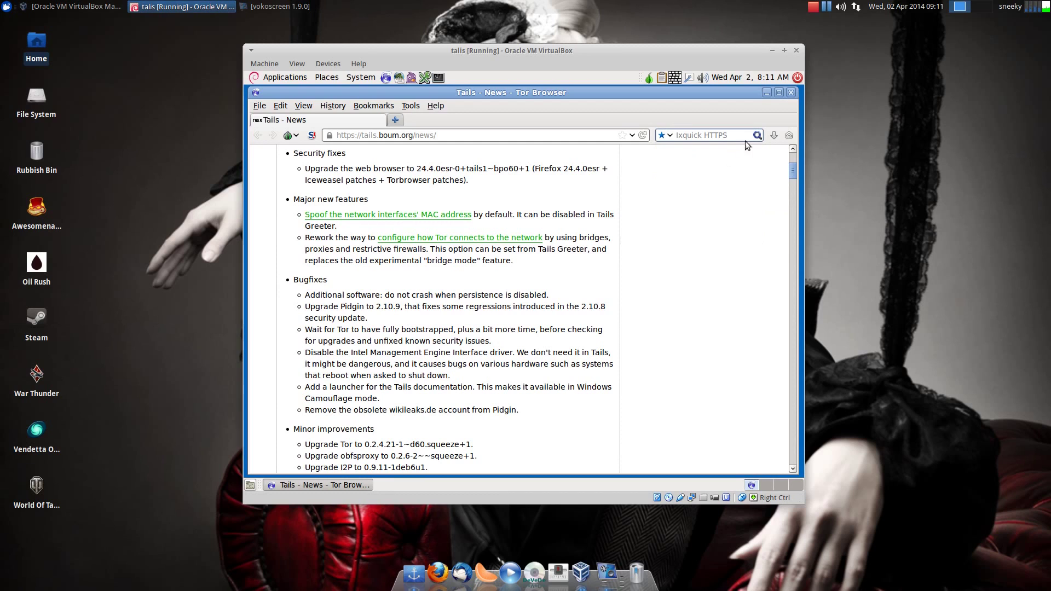
left_click(758, 135)
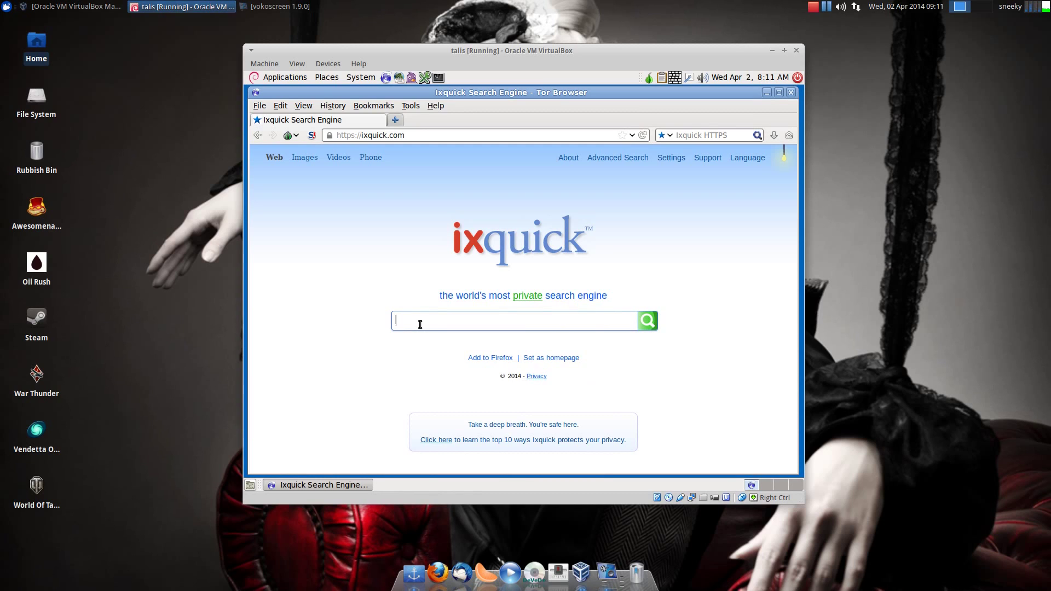
type("bbc")
key("Return")
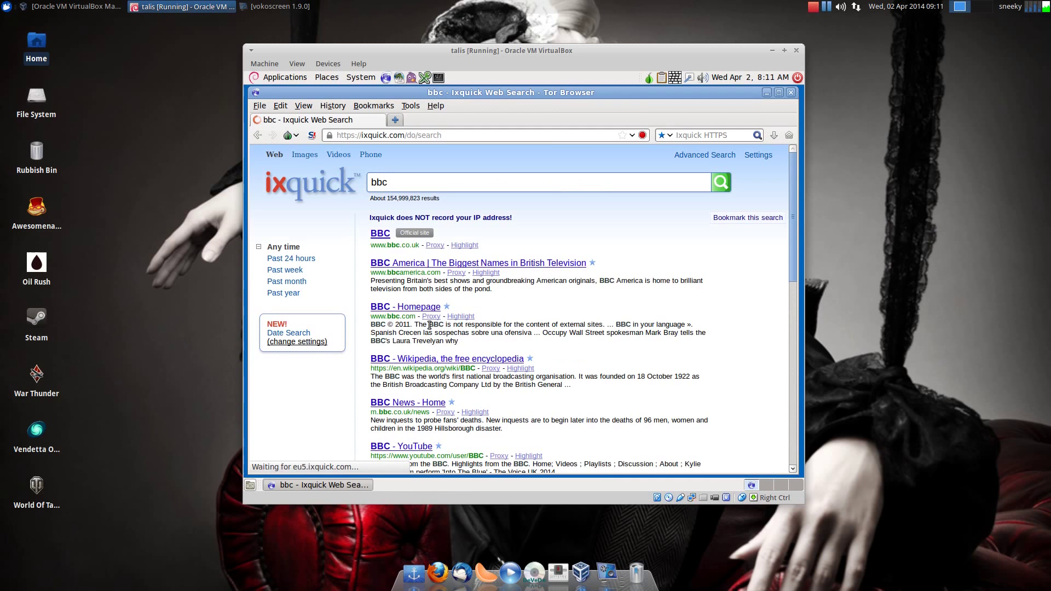
left_click(382, 234)
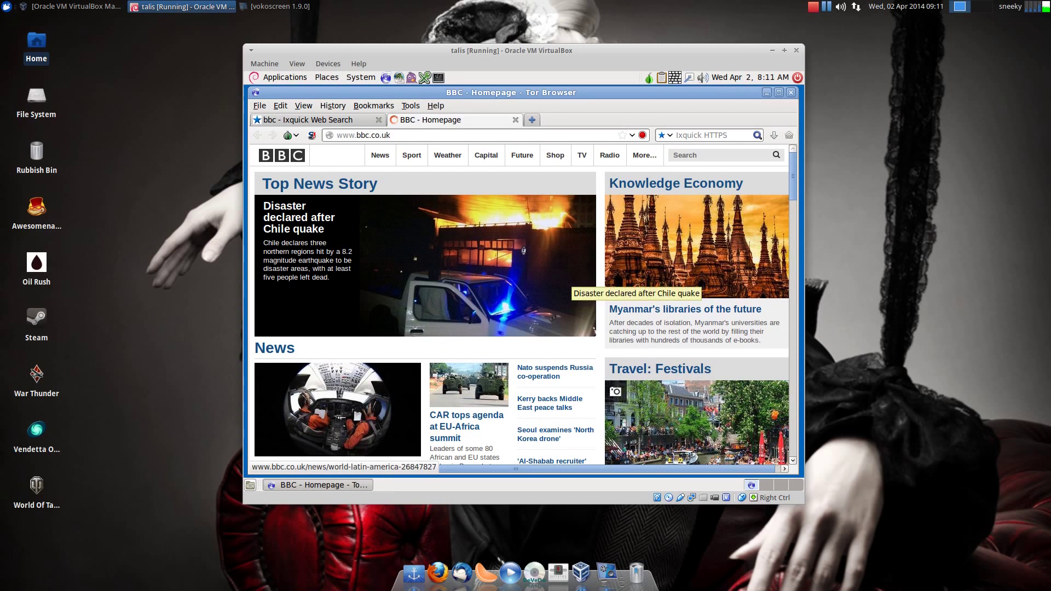
scroll(524, 304, "down", 5)
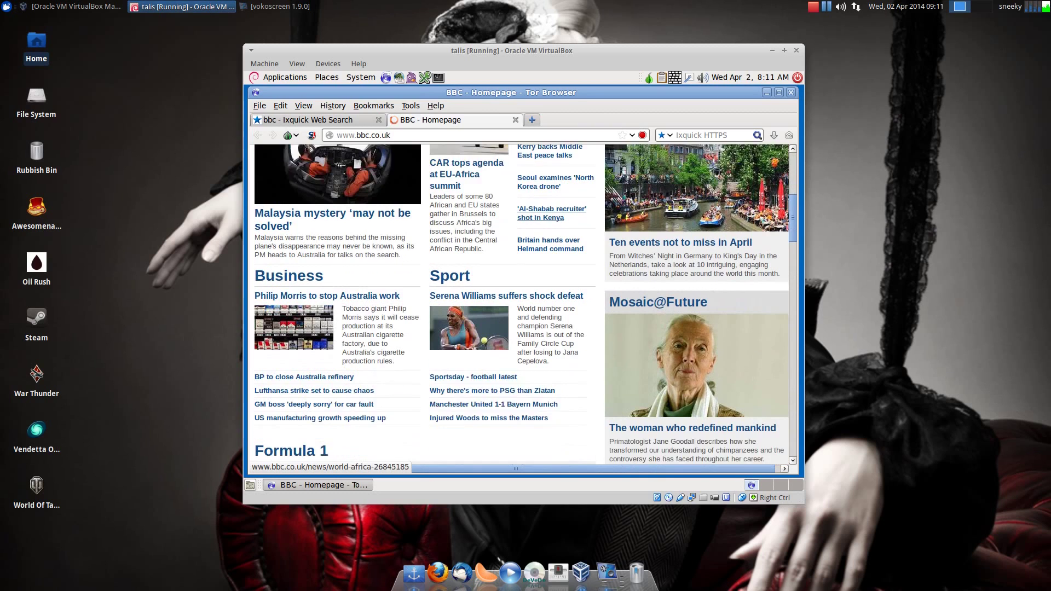
scroll(570, 275, "down", 3)
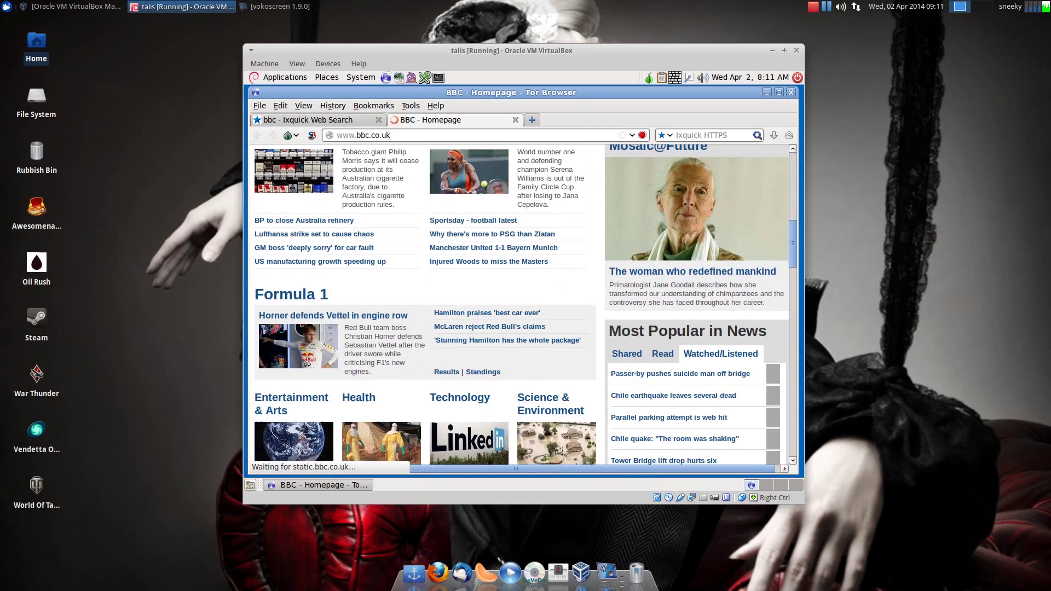
scroll(521, 305, "down", 2)
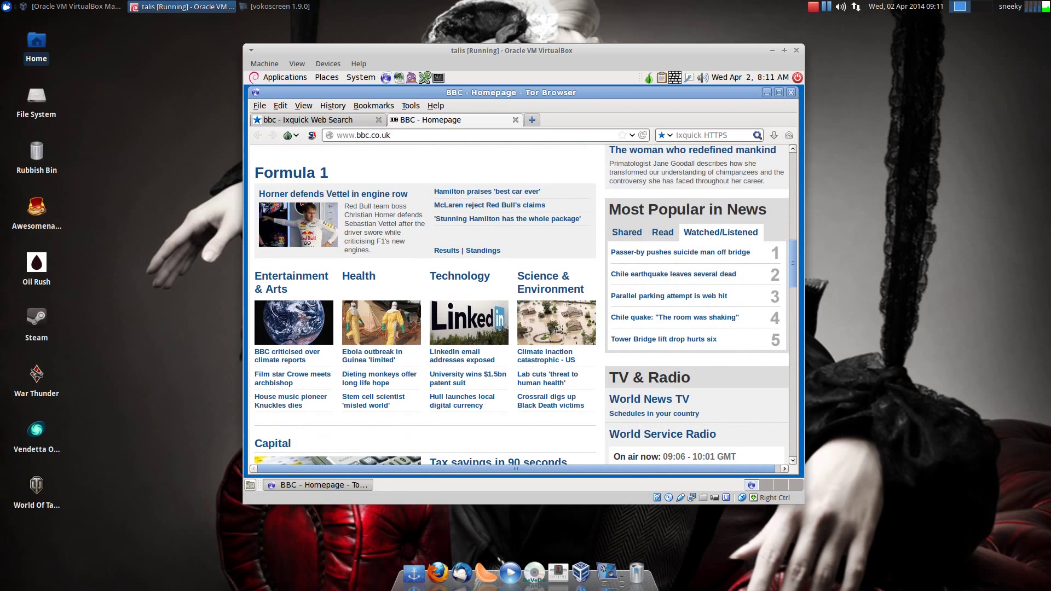
scroll(505, 147, "up", 12)
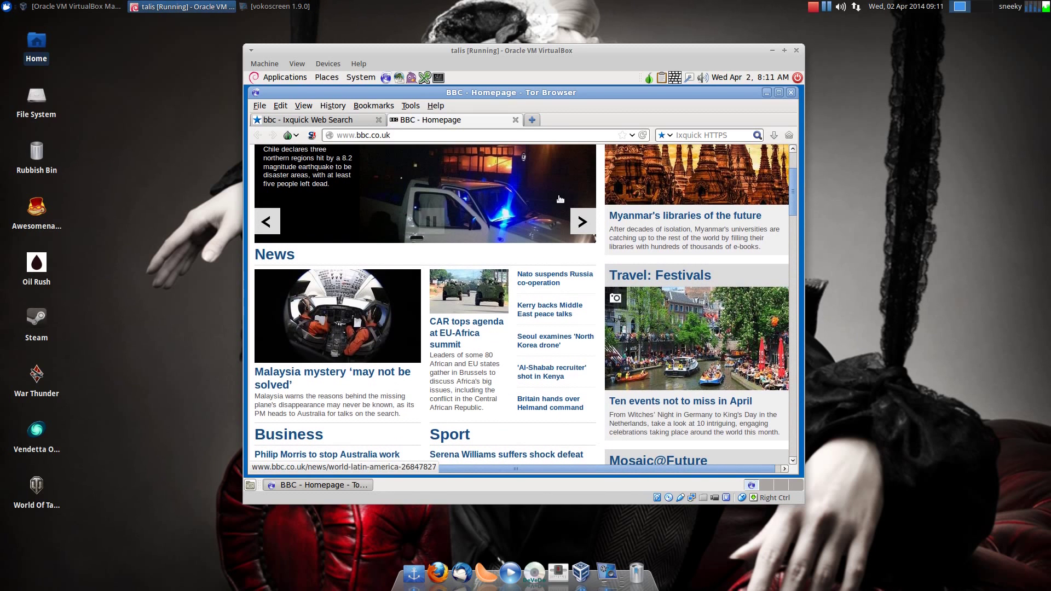
Close the BBC tab, replace the Ixquick 'bbc' search with 'mx14', and scroll the results
left_click(515, 120)
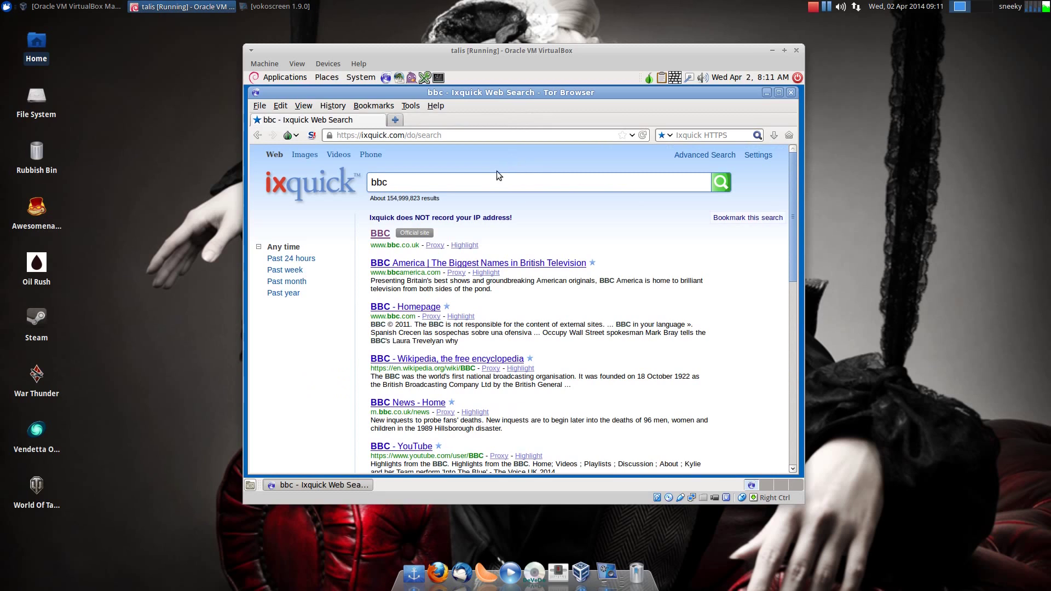
key("BackSpace")
key("BackSpace")
key("BackSpace")
type("mx14")
key("Return")
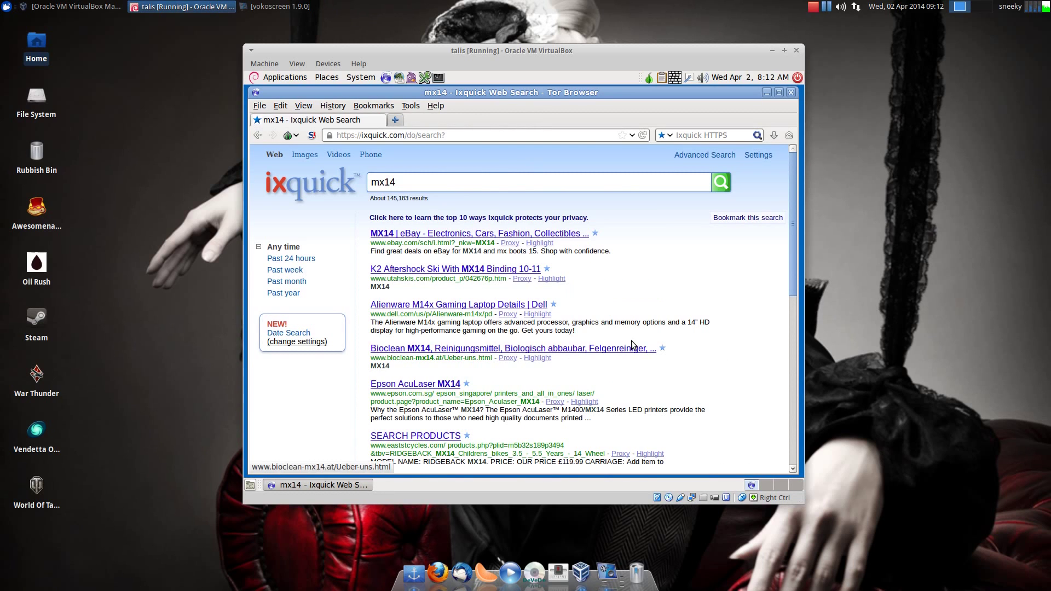
scroll(631, 341, "down", 1)
scroll(632, 341, "down", 5)
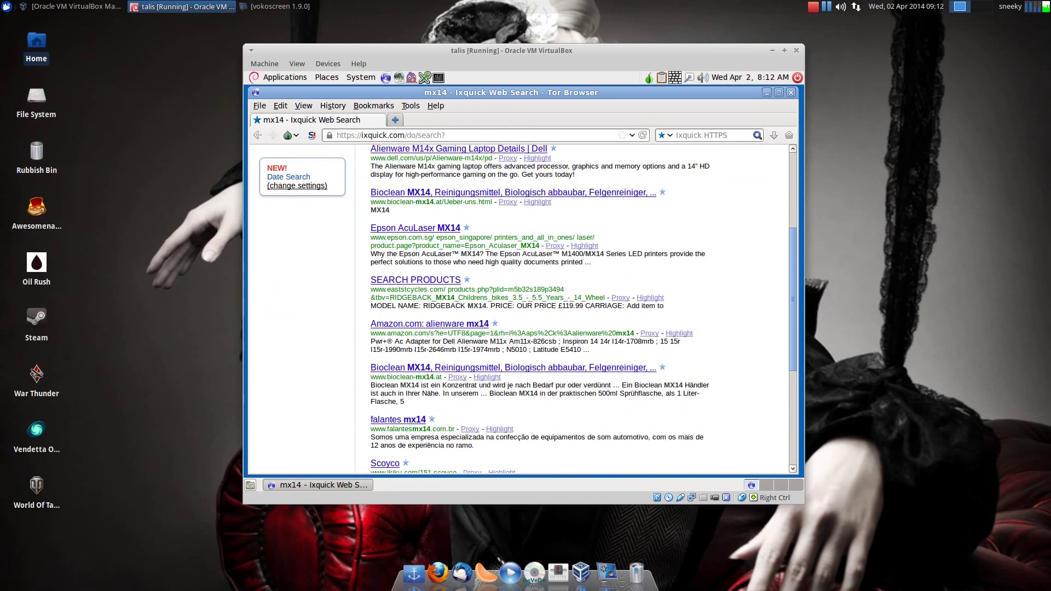
scroll(631, 341, "down", 5)
scroll(632, 340, "up", 8)
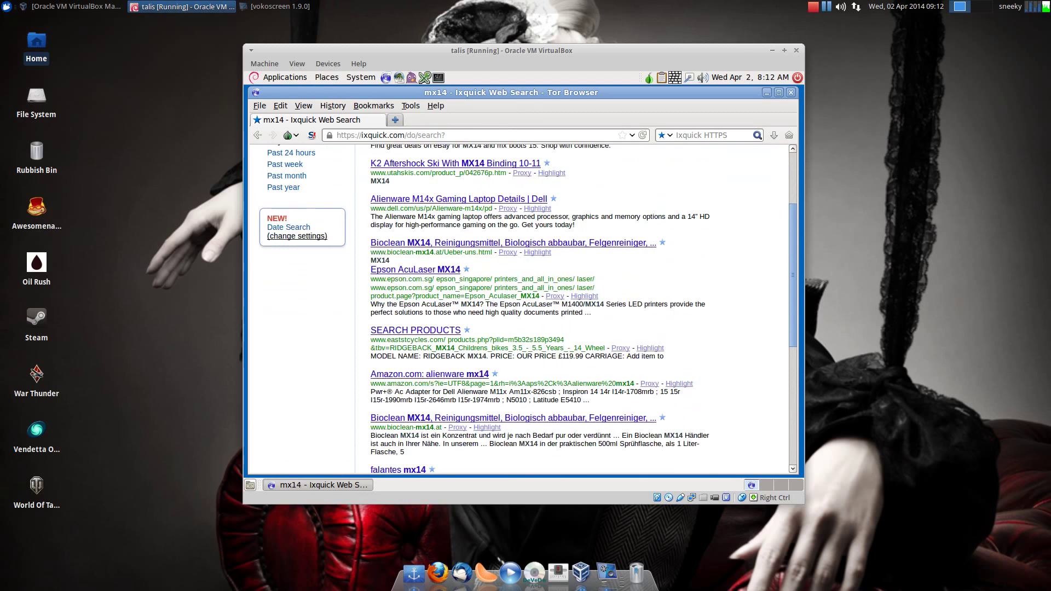
scroll(632, 341, "up", 3)
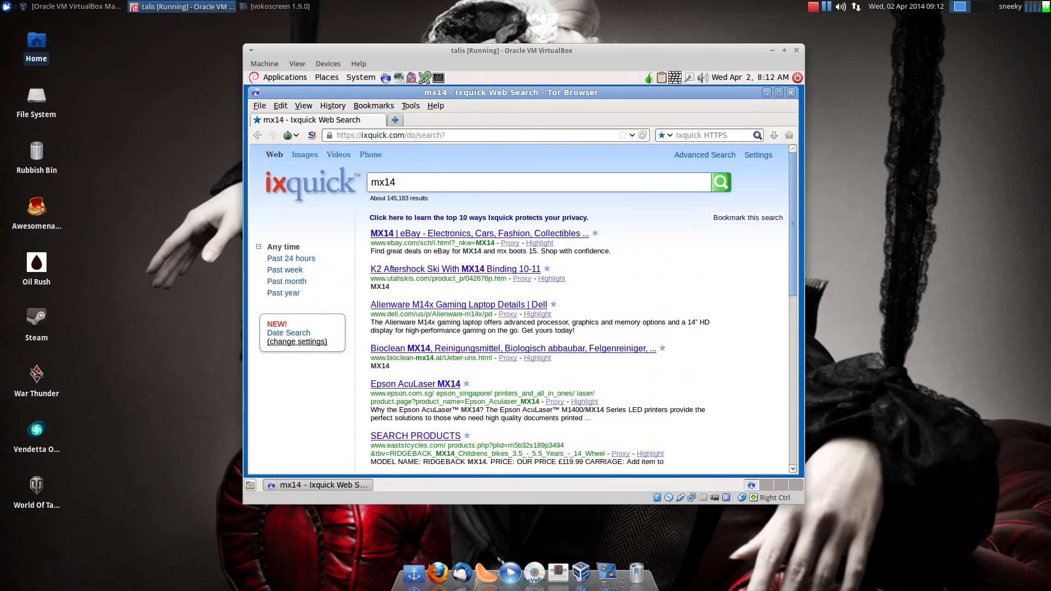
Change the search engine to Google, search for 'mx14', and skim the results
left_click(672, 137)
left_click(681, 147)
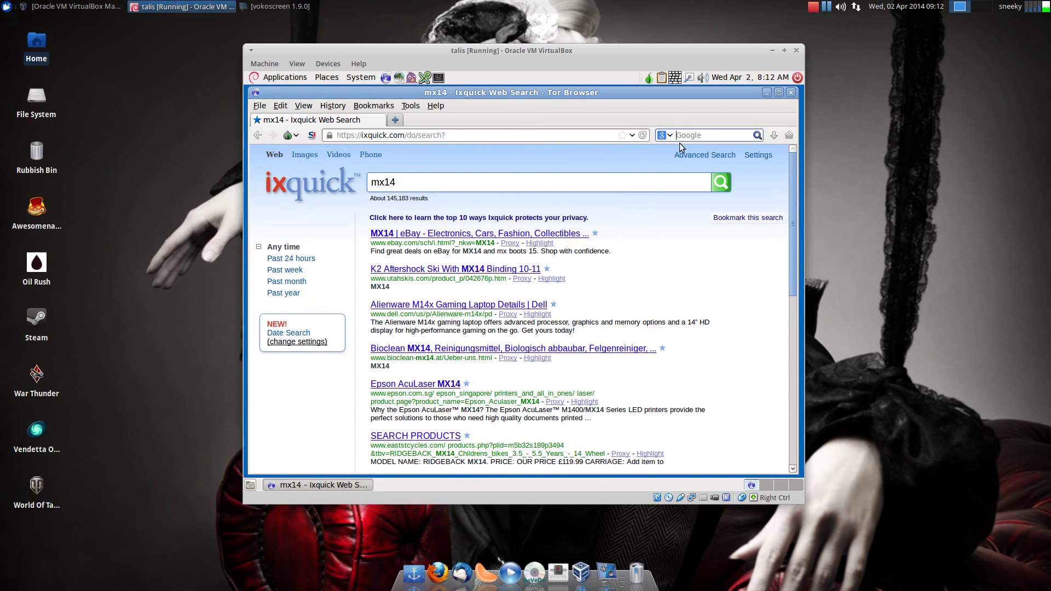
type("mx14")
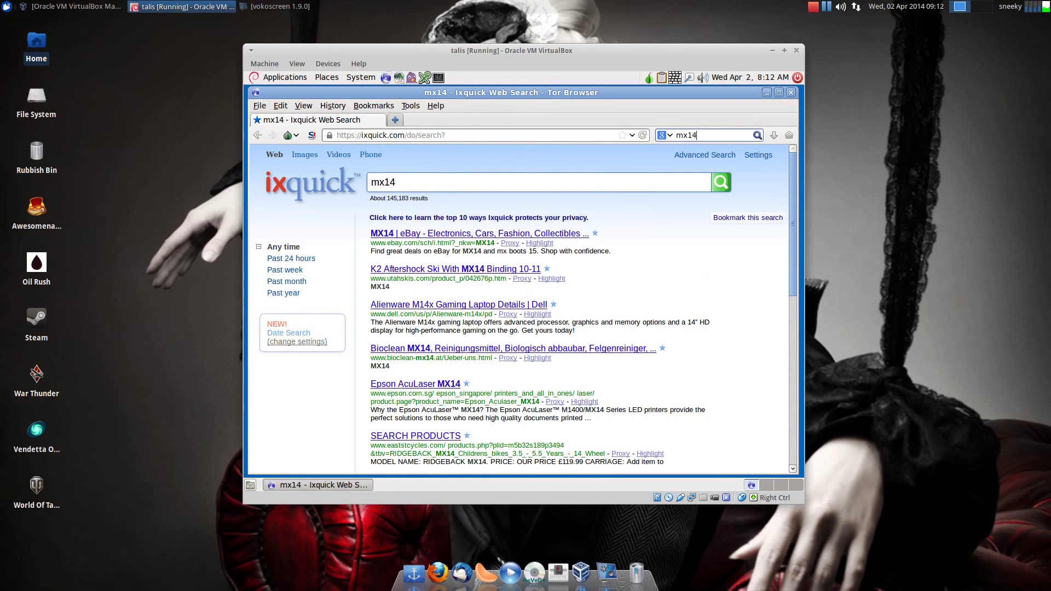
key("Return")
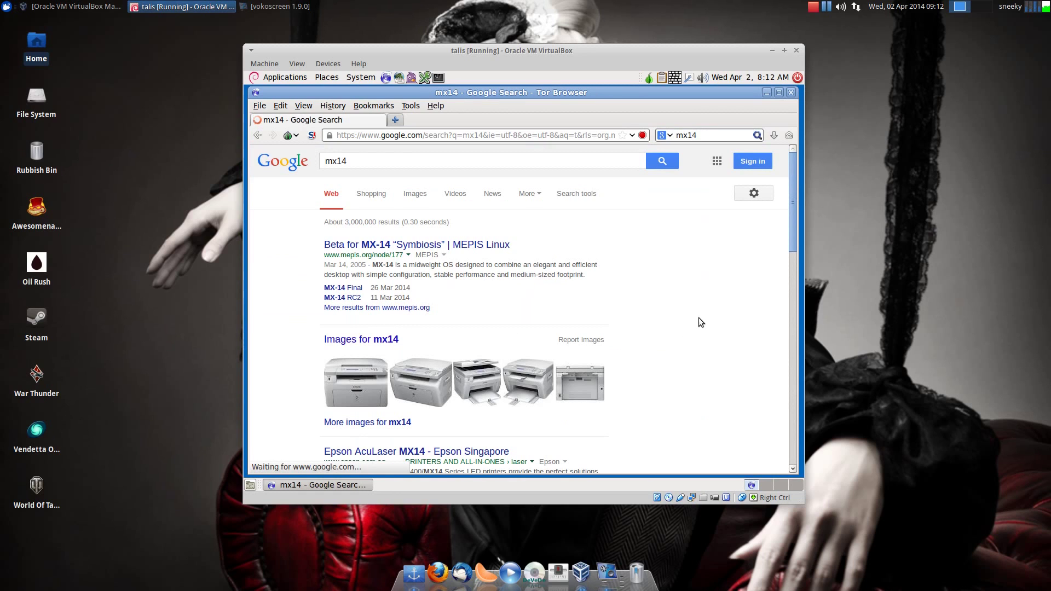
scroll(699, 318, "down", 4)
scroll(695, 316, "up", 4)
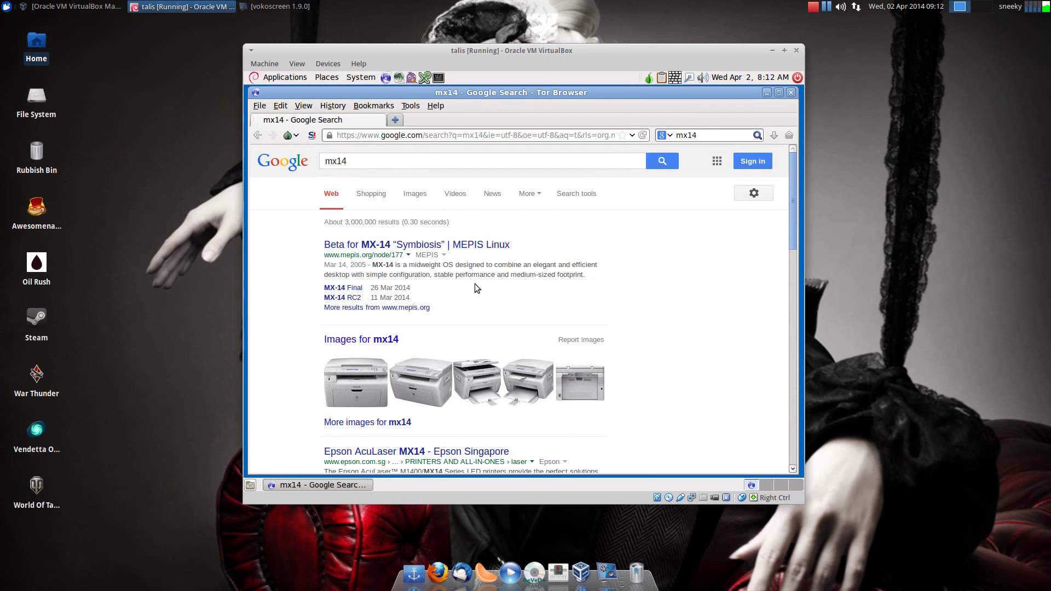
Open the 'Beta for MX-14' result, then go via Discover MEPIS to the GET HELP page
left_click(422, 246)
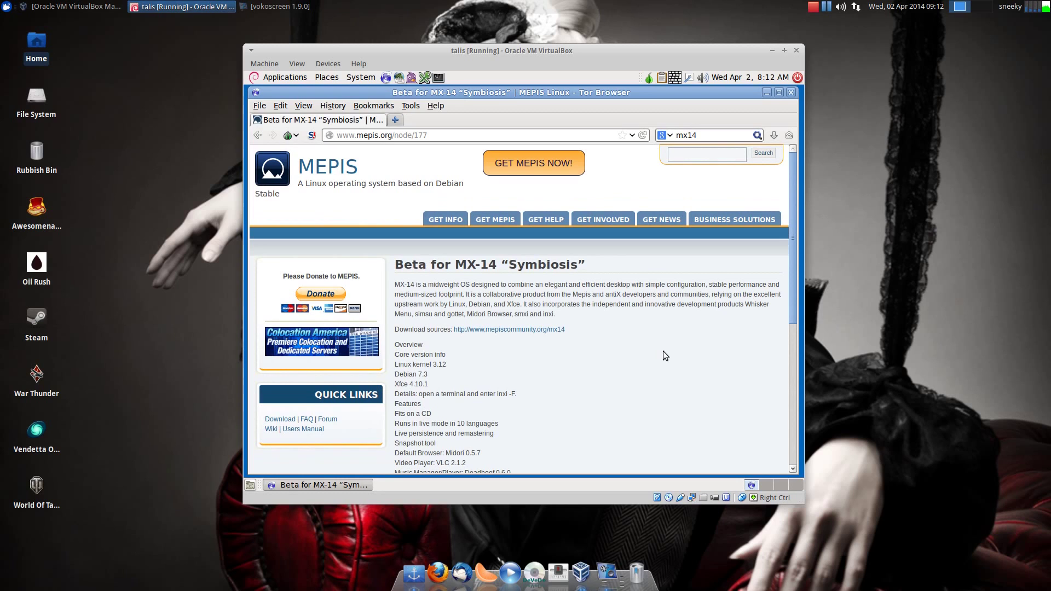
scroll(663, 350, "down", 3)
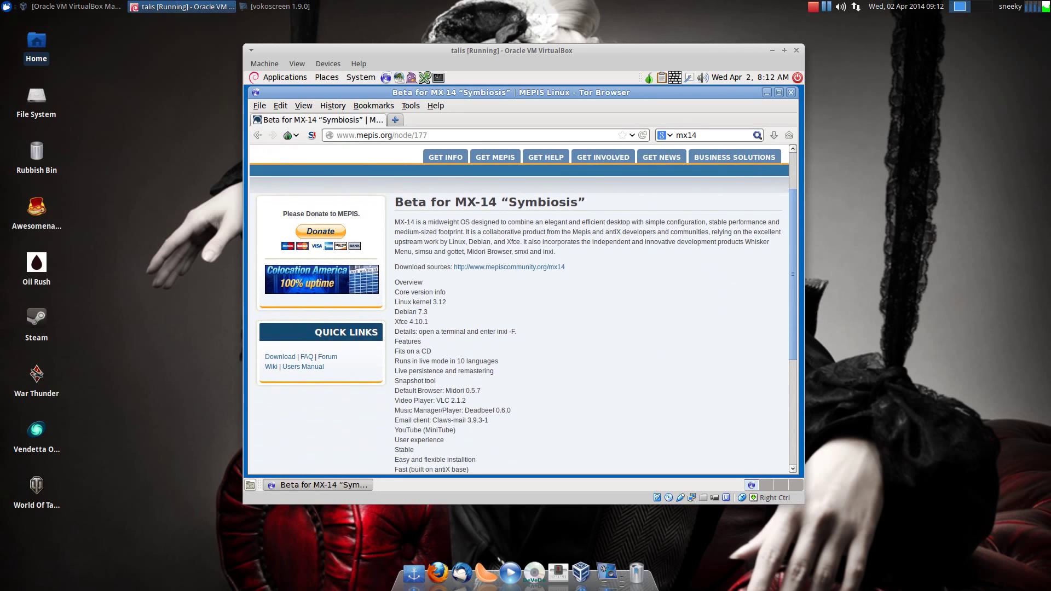
scroll(662, 350, "up", 3)
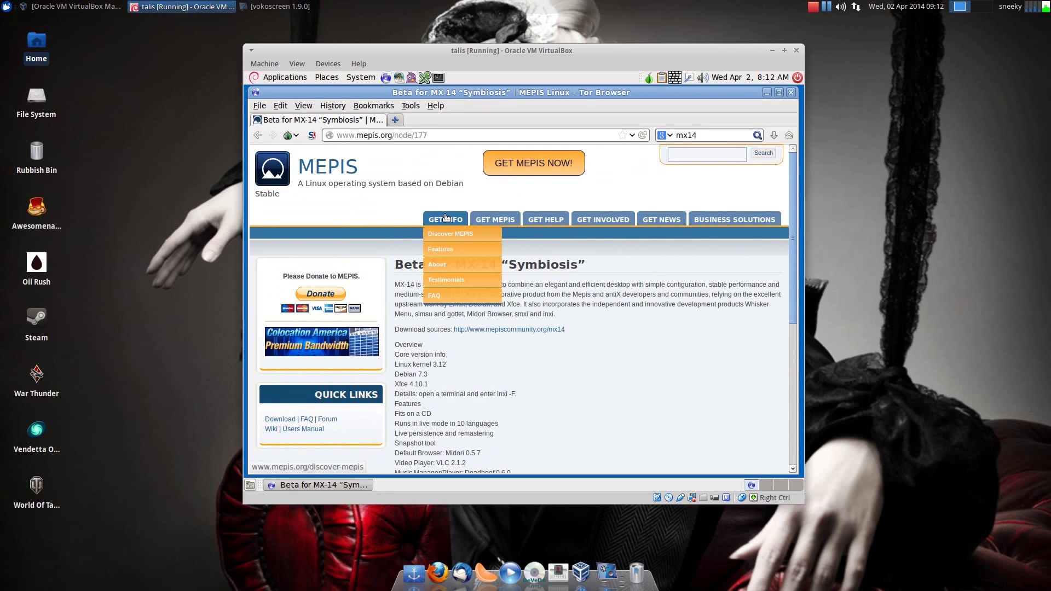
left_click(438, 234)
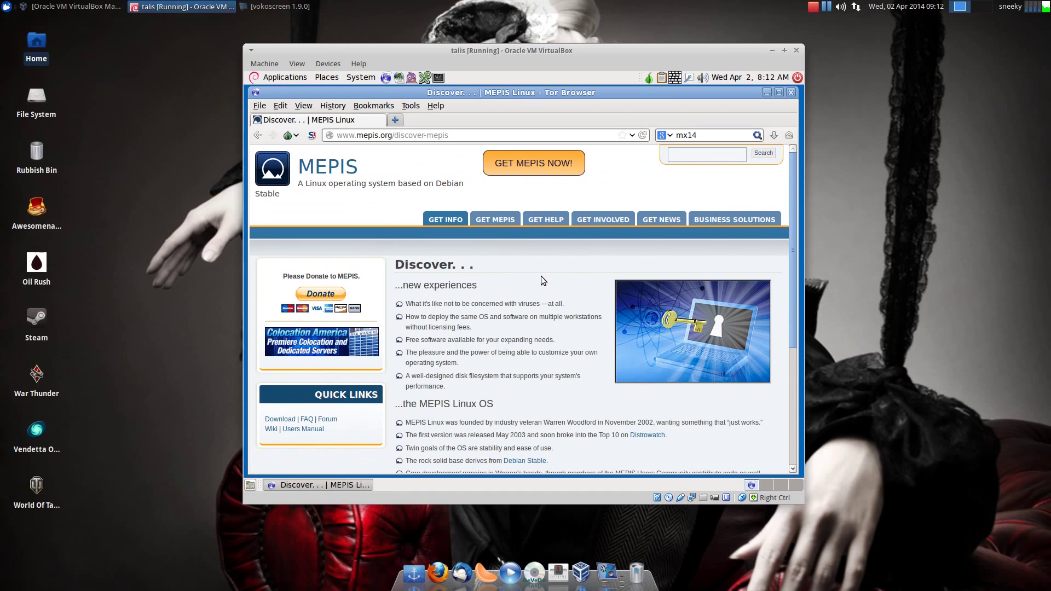
left_click(545, 225)
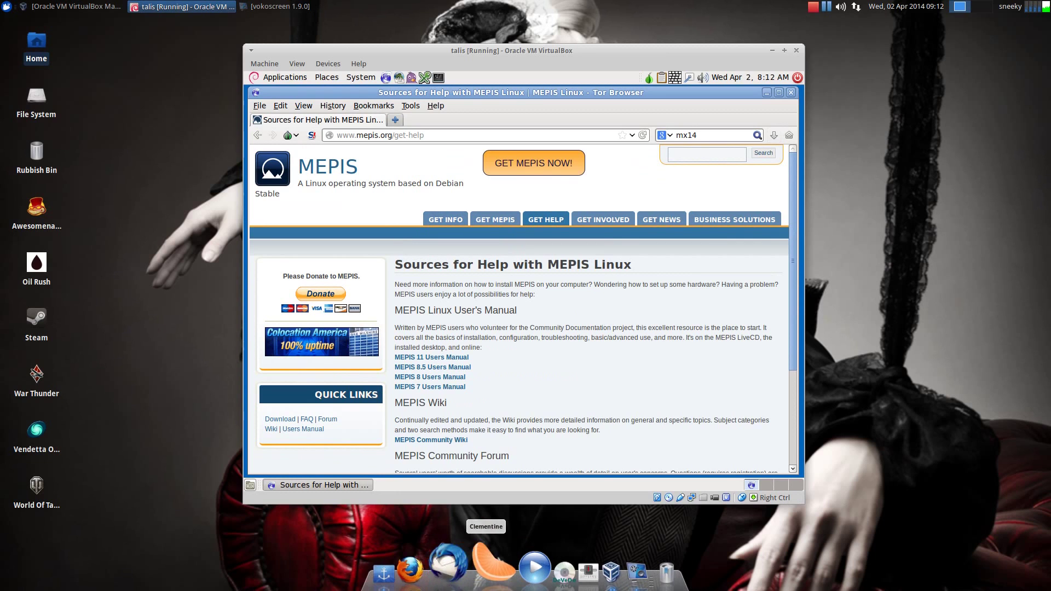
scroll(556, 379, "down", 3)
scroll(568, 368, "up", 3)
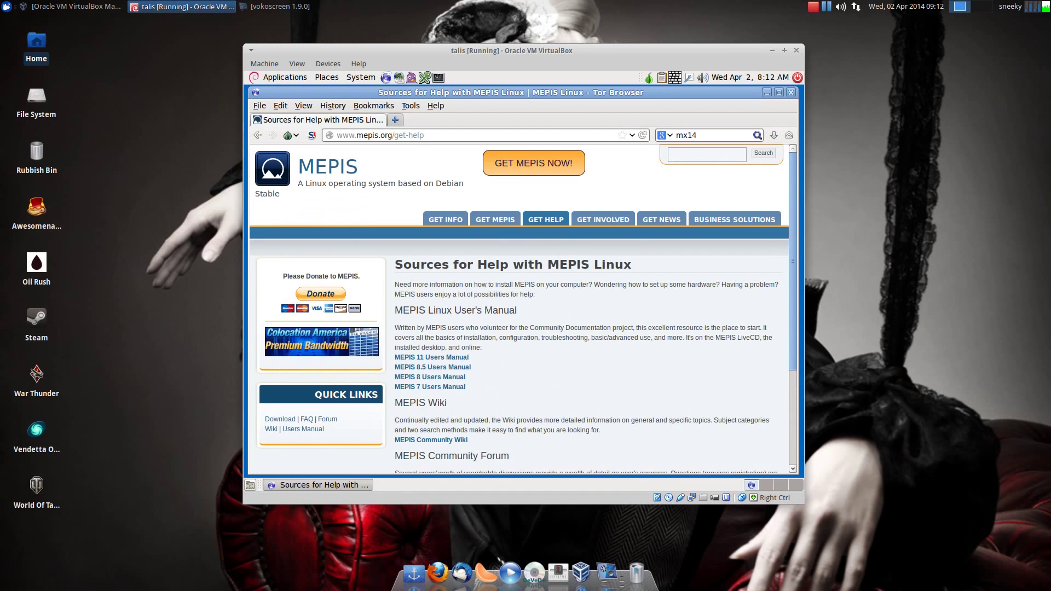
Request a new Tor identity from Vidalia and reopen the MEPIS Discover page
left_click(649, 77)
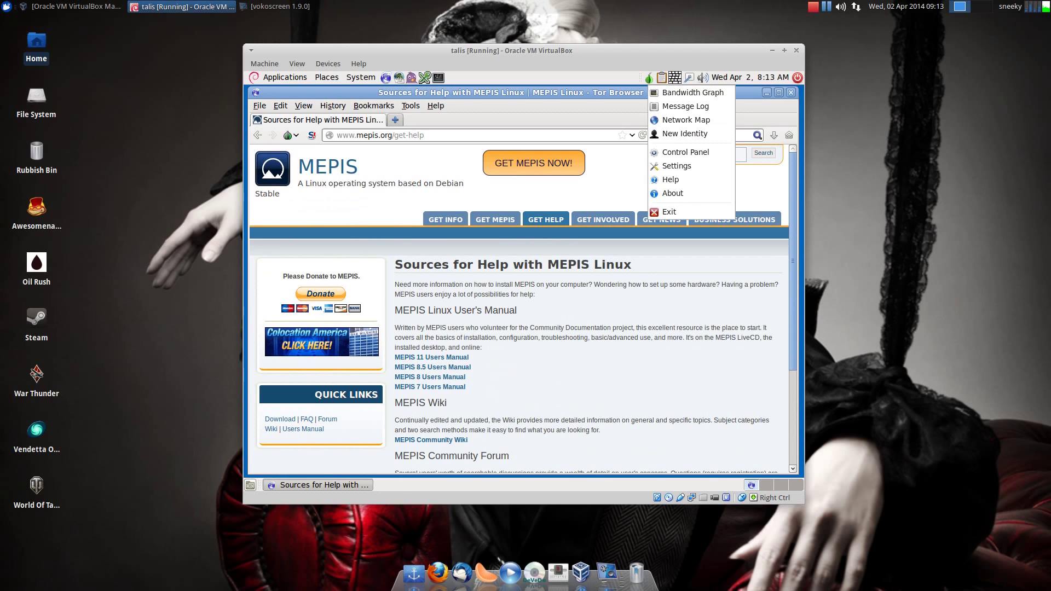
left_click(668, 133)
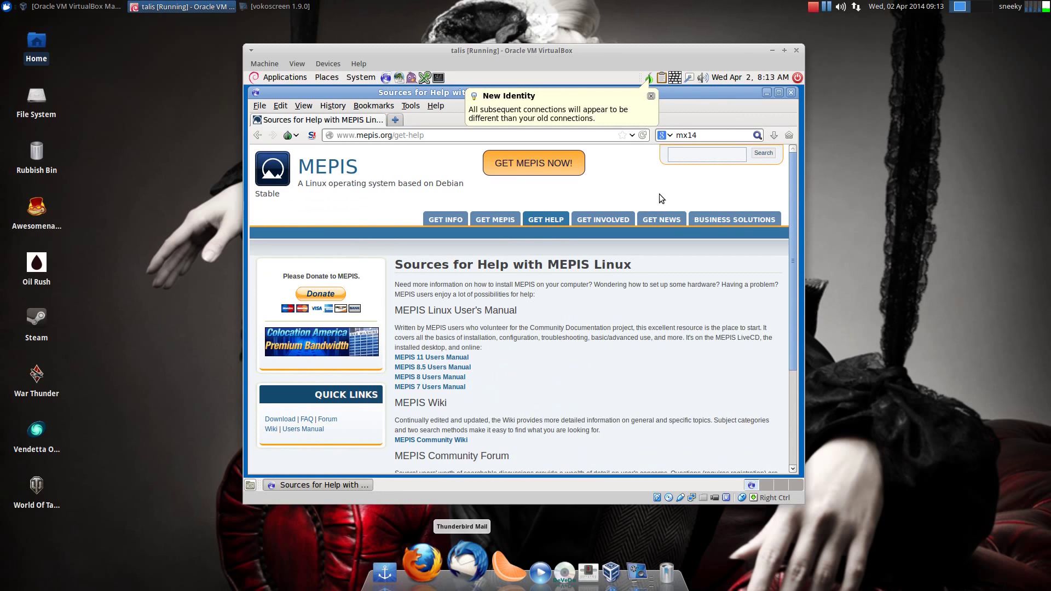
left_click(452, 220)
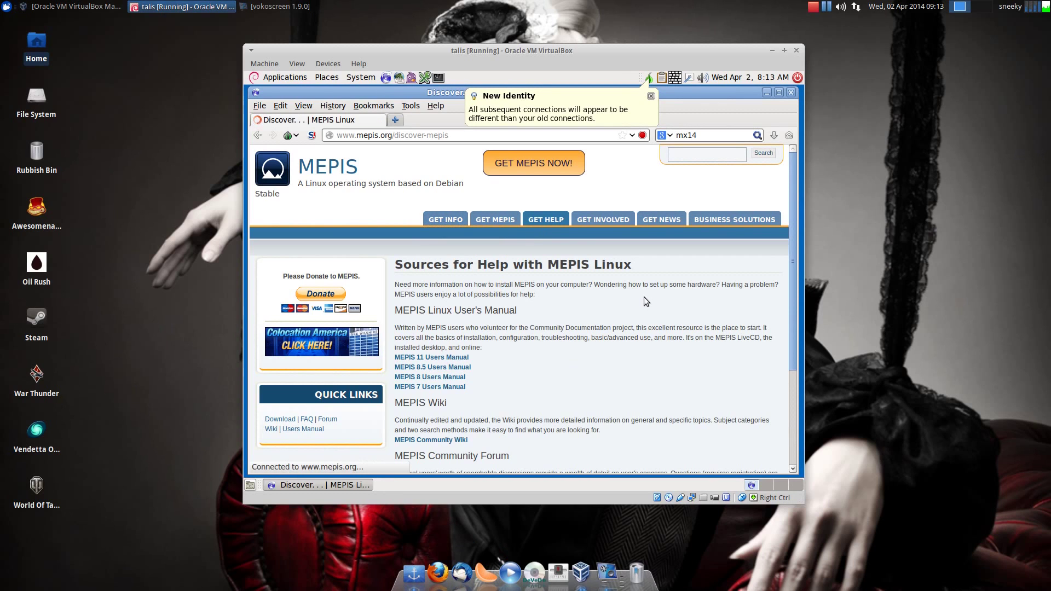
scroll(511, 317, "down", 3)
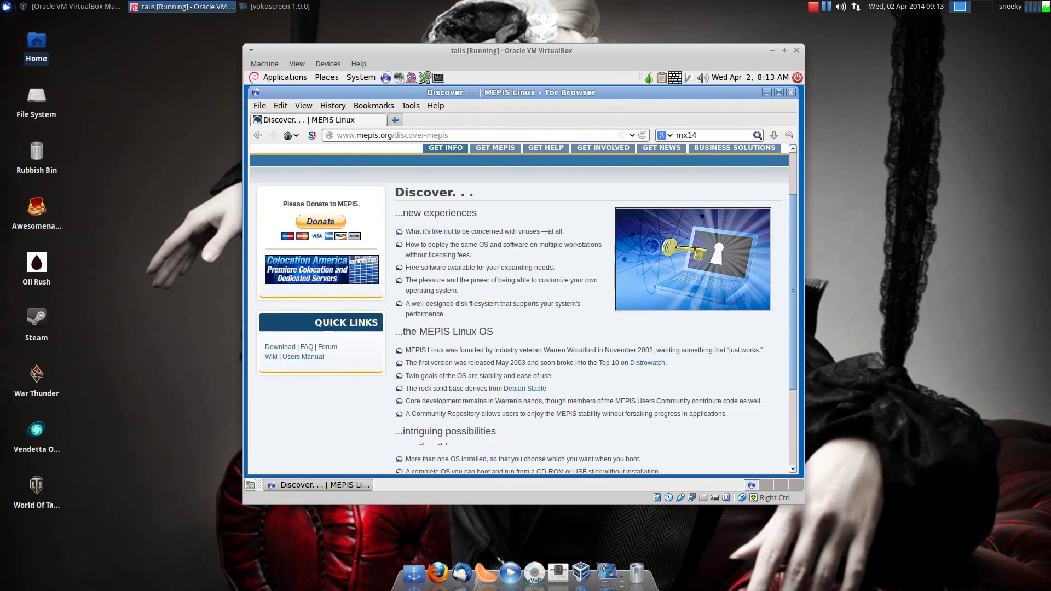
scroll(570, 313, "down", 5)
scroll(569, 313, "up", 7)
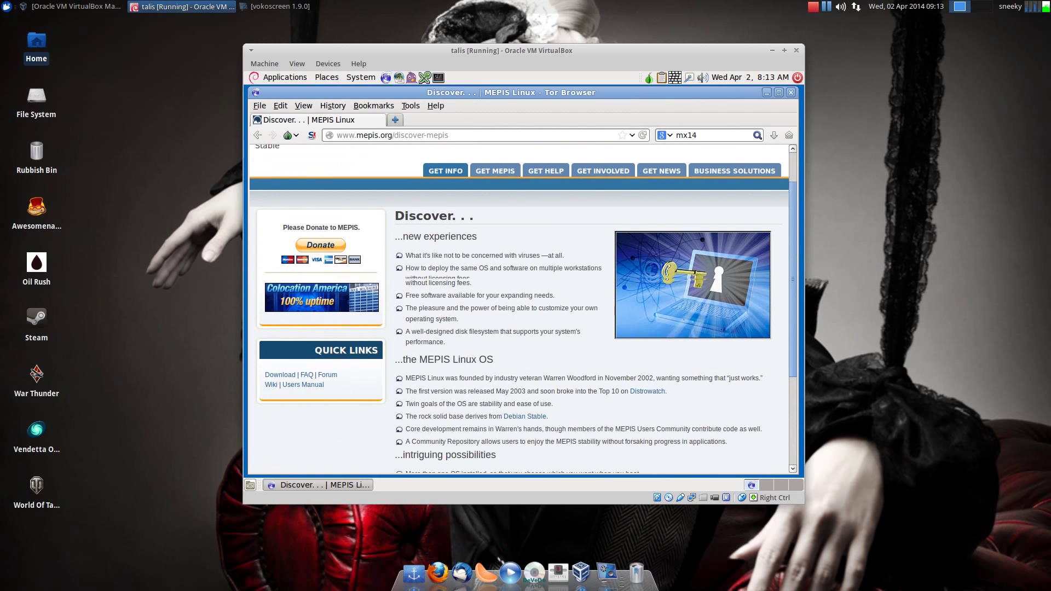
Visit the MEPIS home page, then go back to Google's 'mx14' results
left_click(340, 173)
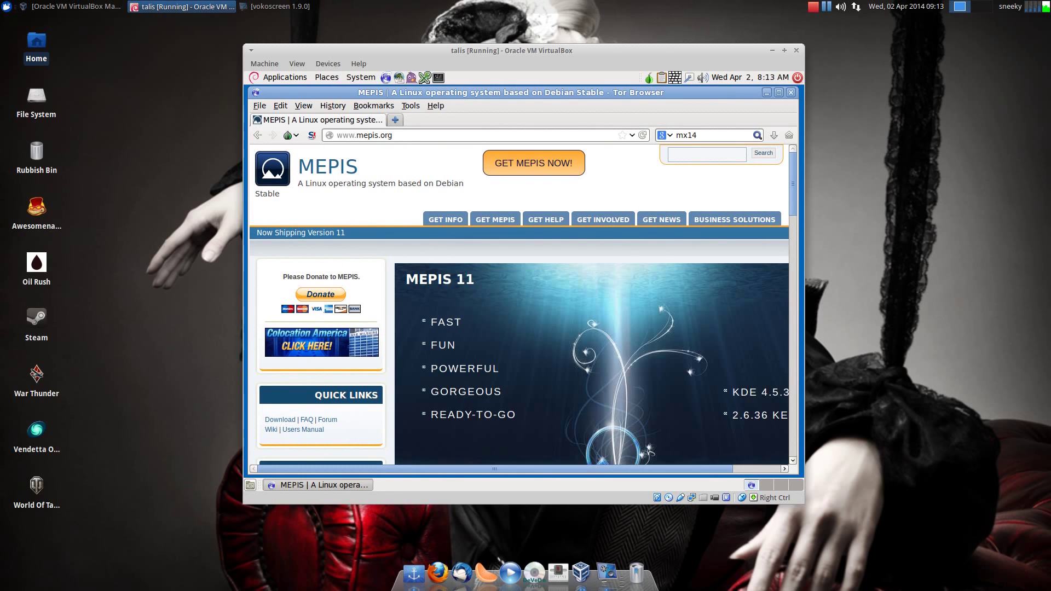
scroll(560, 326, "down", 10)
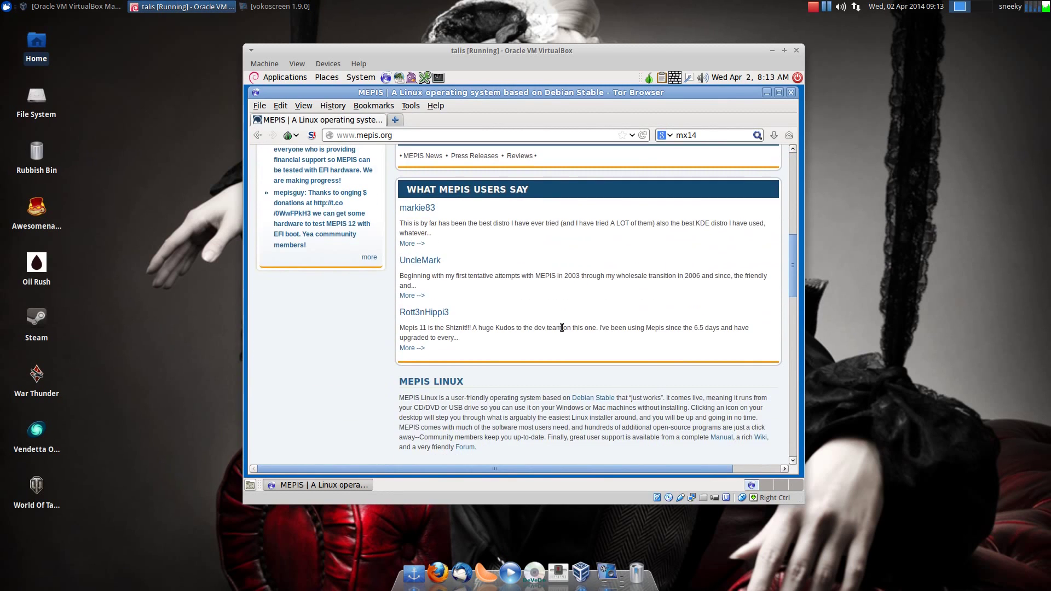
scroll(562, 328, "up", 3)
left_click(757, 136)
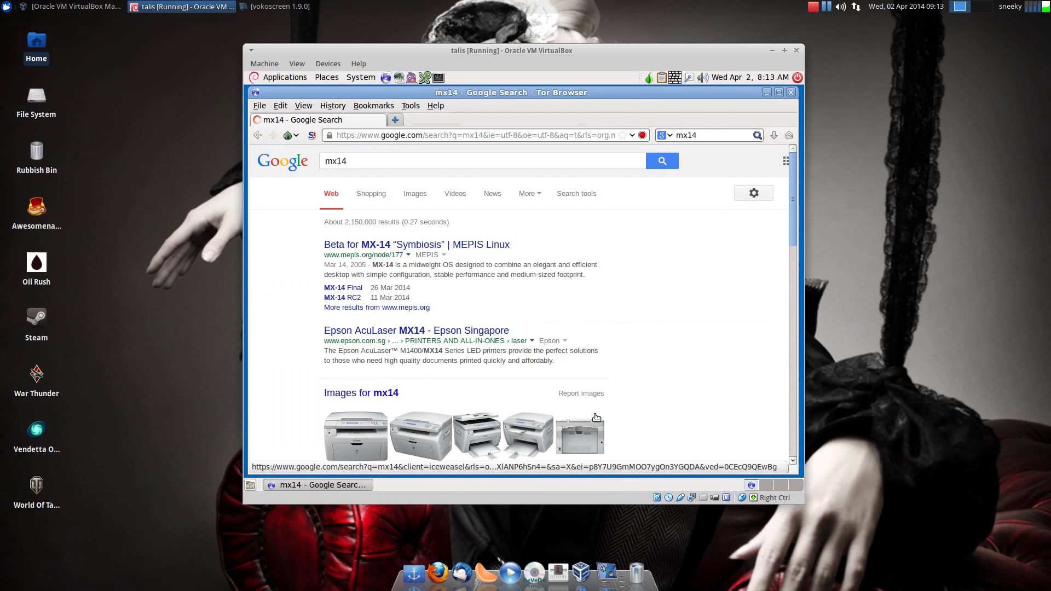
Open the MX-14 Final result and read its mepis.org/node/179 announcement to the bottom
scroll(666, 328, "down", 3)
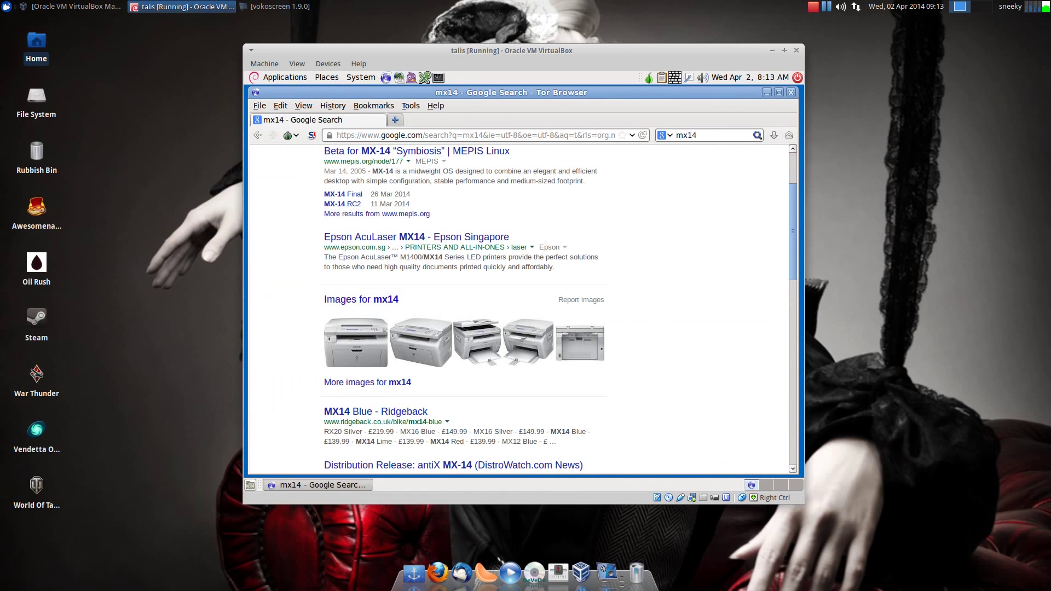
left_click(328, 194)
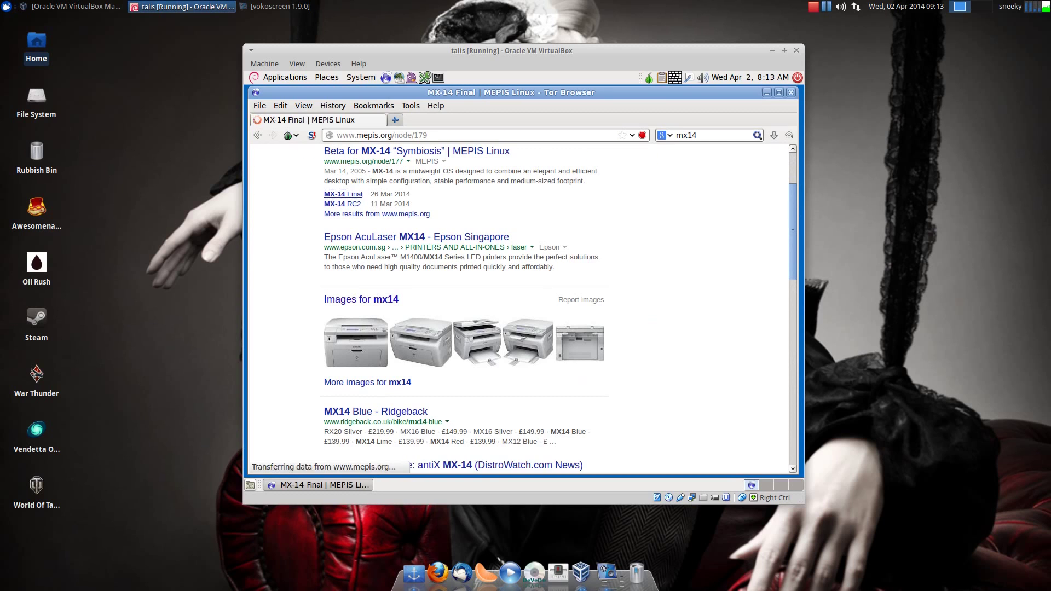
scroll(654, 326, "down", 7)
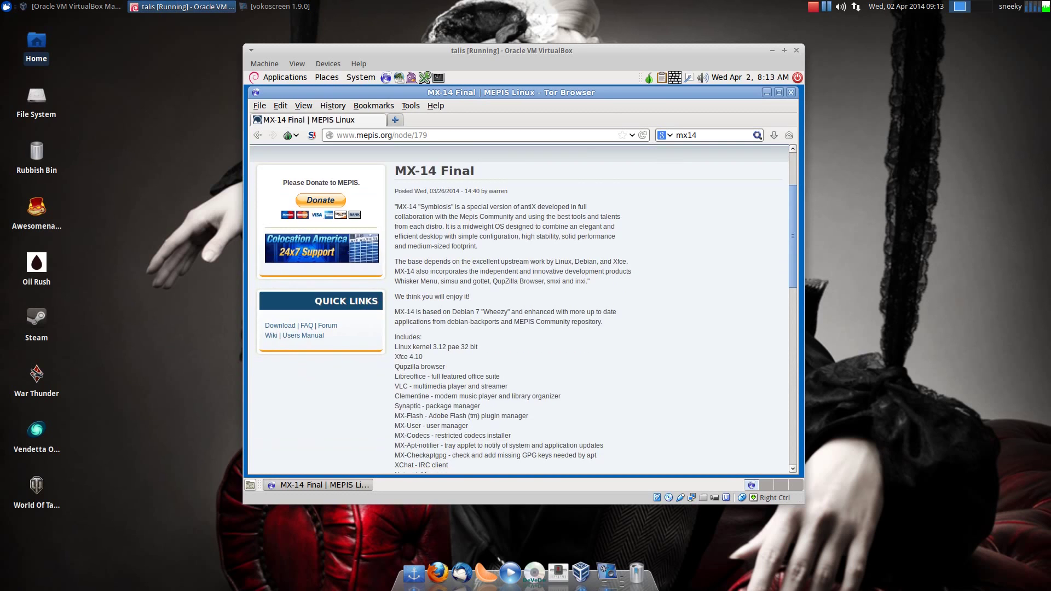
scroll(528, 308, "down", 10)
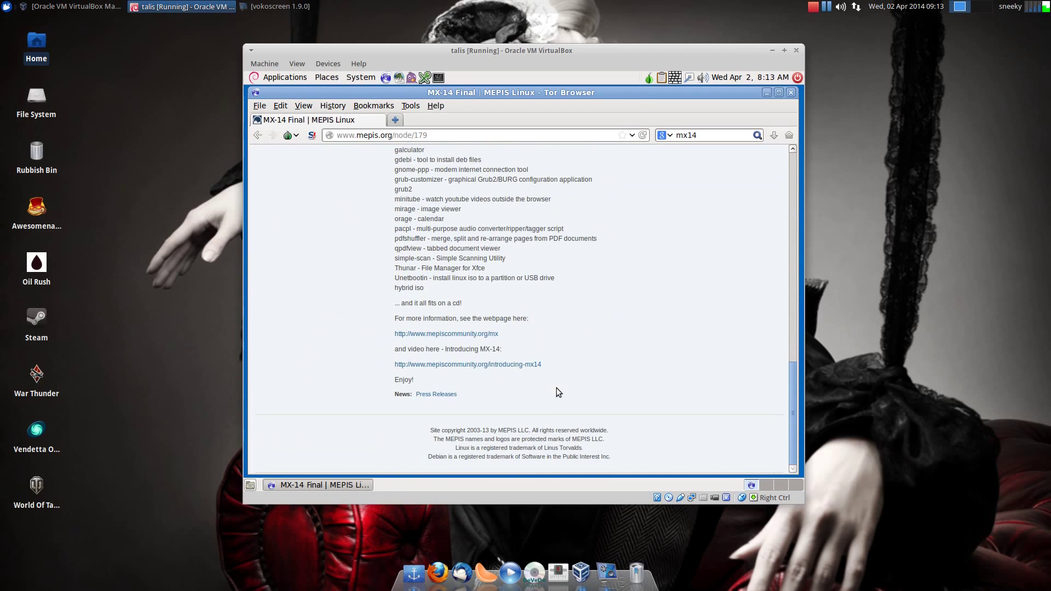
Open the introducing-mx14 page, follow its blacklist link, and add a security exception for Project Honey Pot
left_click(509, 365)
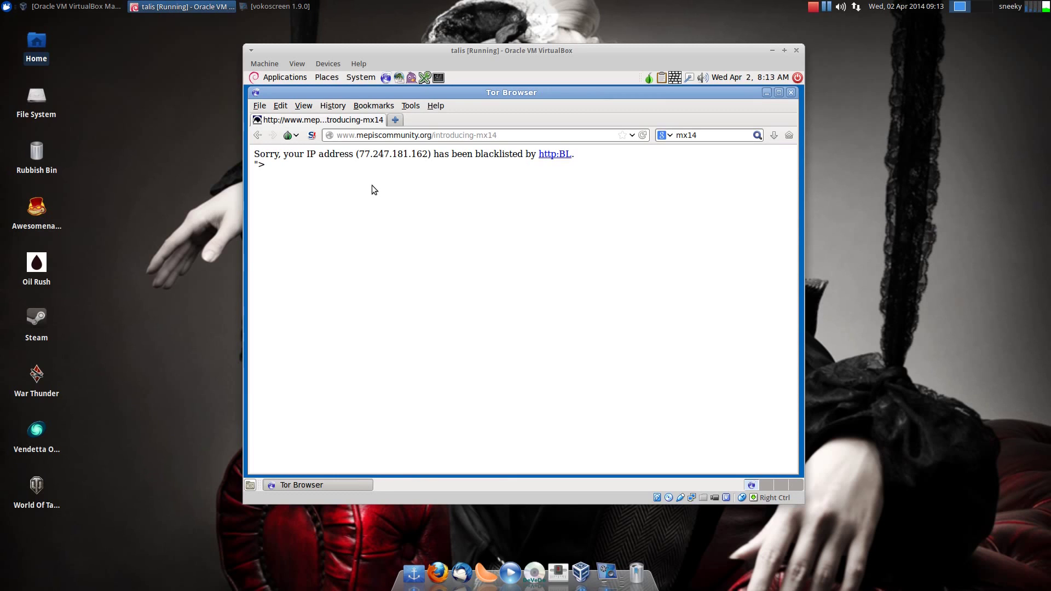
left_click(554, 156)
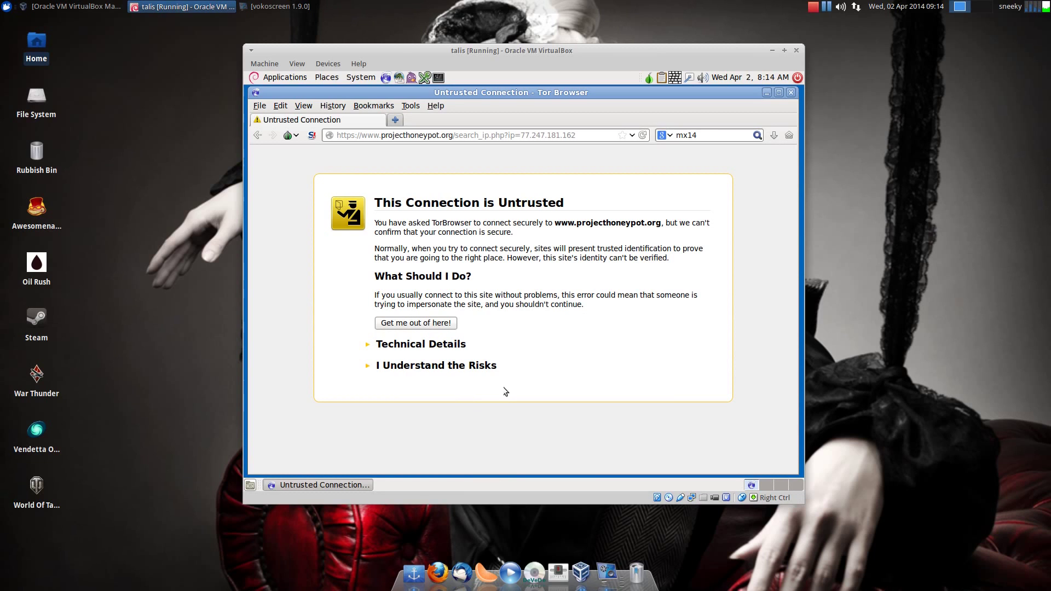
left_click(464, 367)
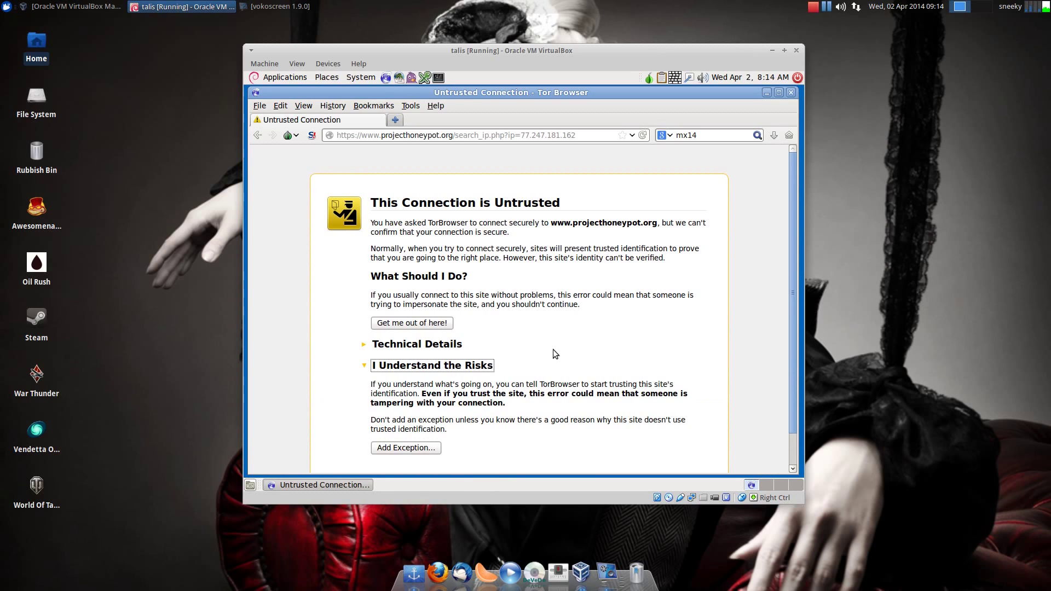
scroll(548, 377, "down", 1)
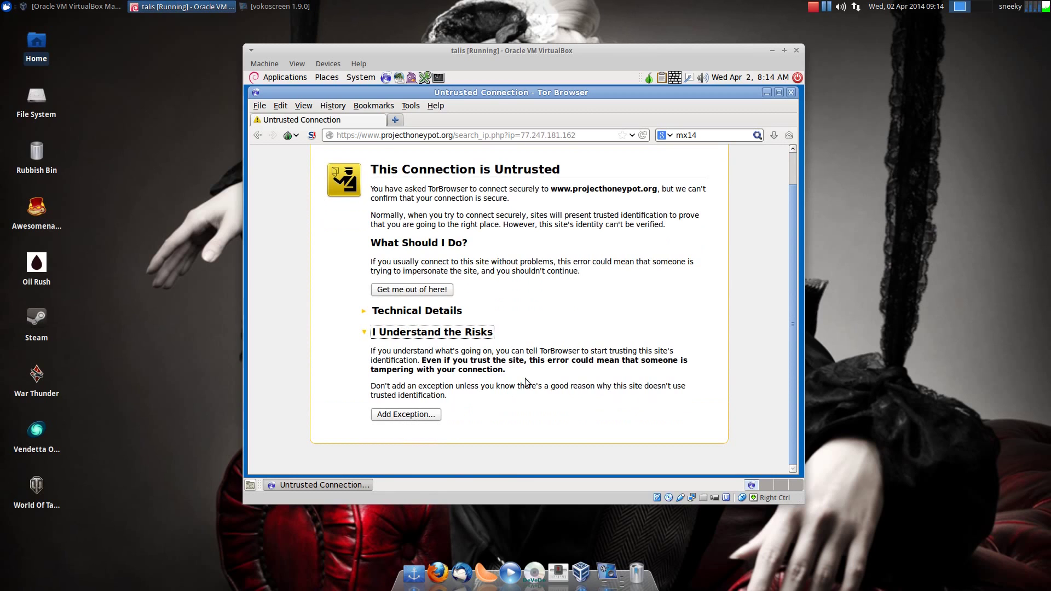
left_click(405, 417)
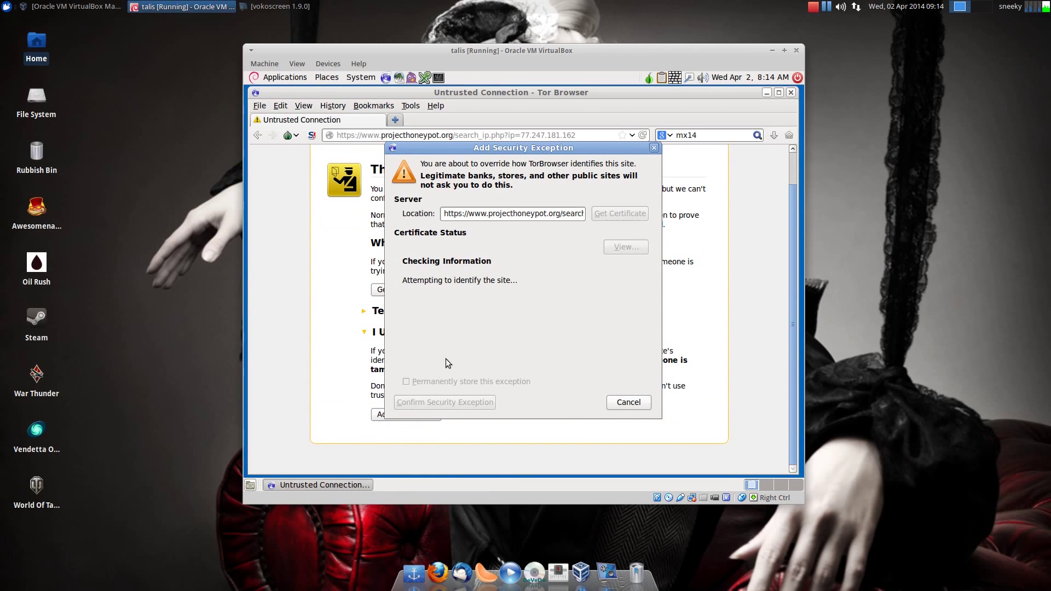
left_click(458, 405)
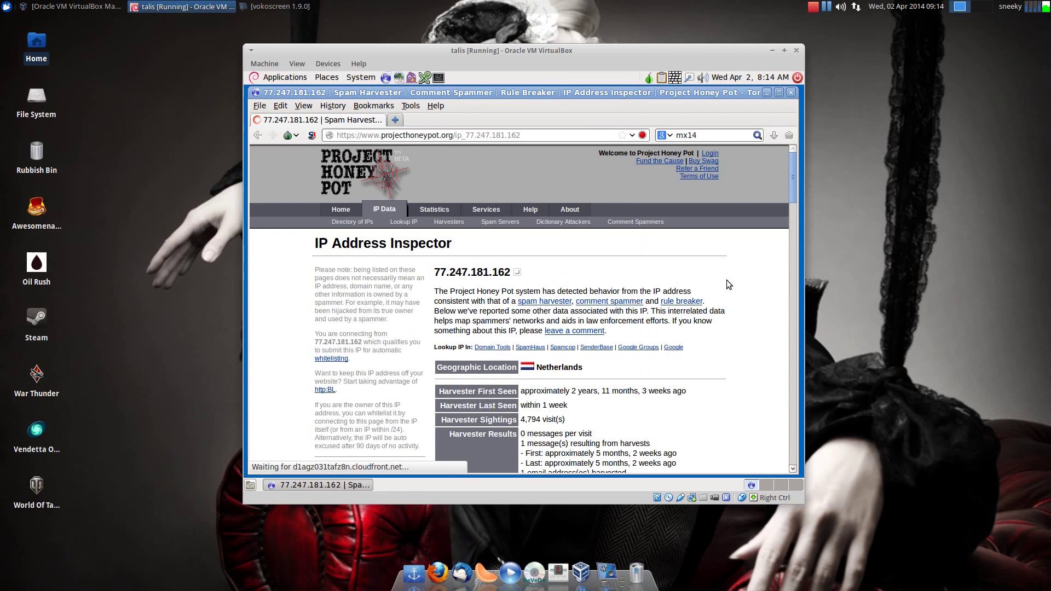
Scroll through the 77.247.181.162 report's mail server, neighbouring IPs, spam URLs and user agents
scroll(738, 272, "down", 4)
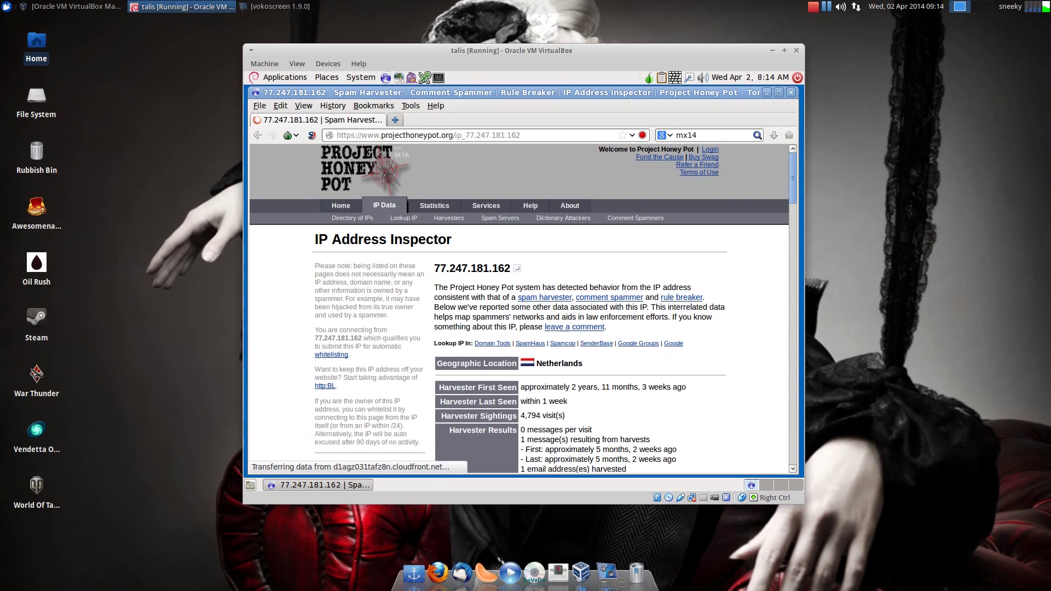
scroll(524, 309, "down", 6)
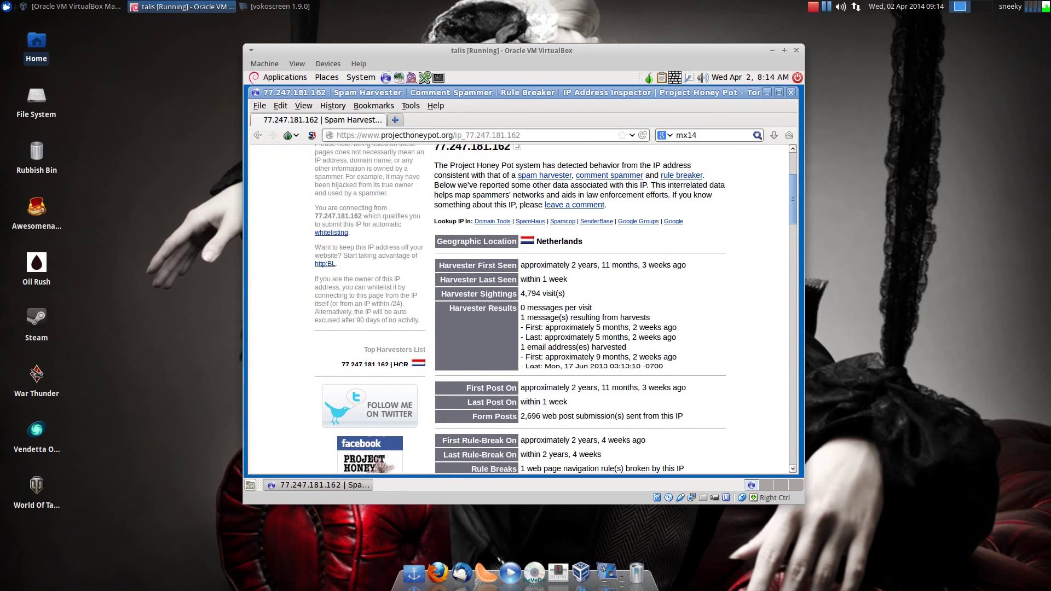
scroll(524, 308, "down", 4)
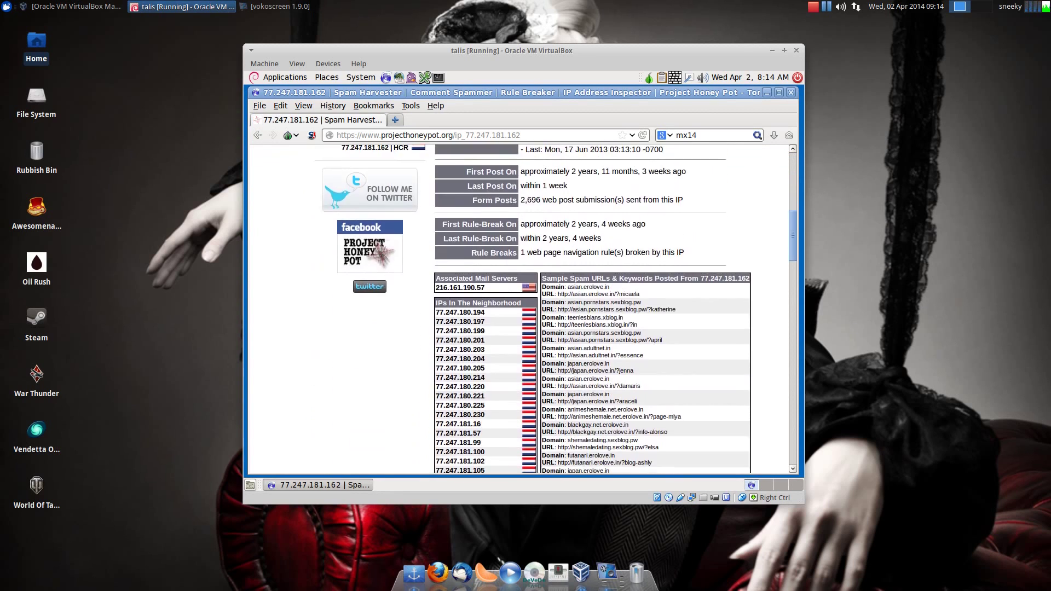
scroll(524, 309, "down", 1)
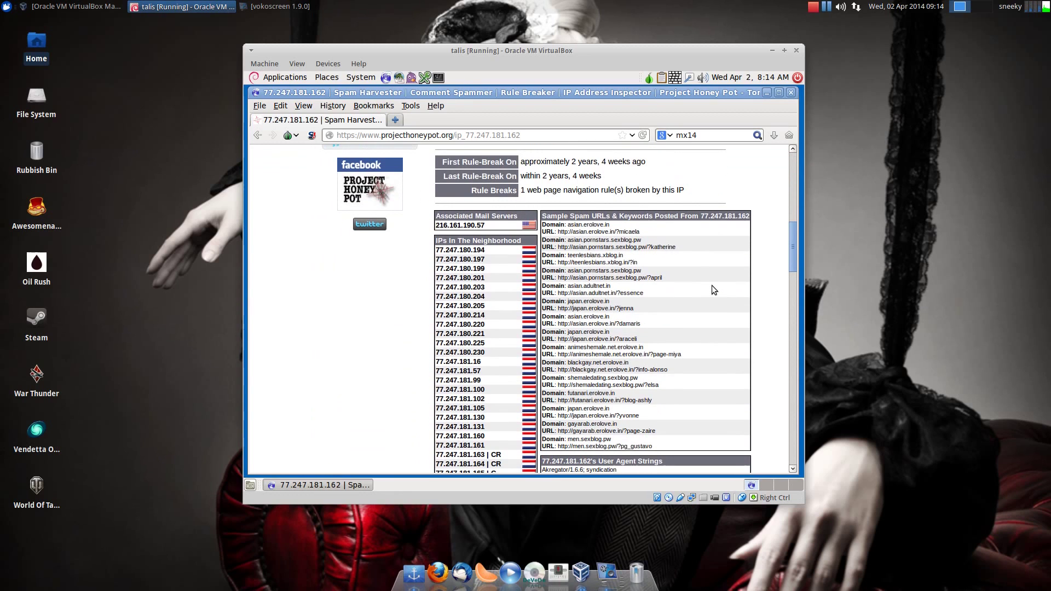
scroll(712, 285, "down", 2)
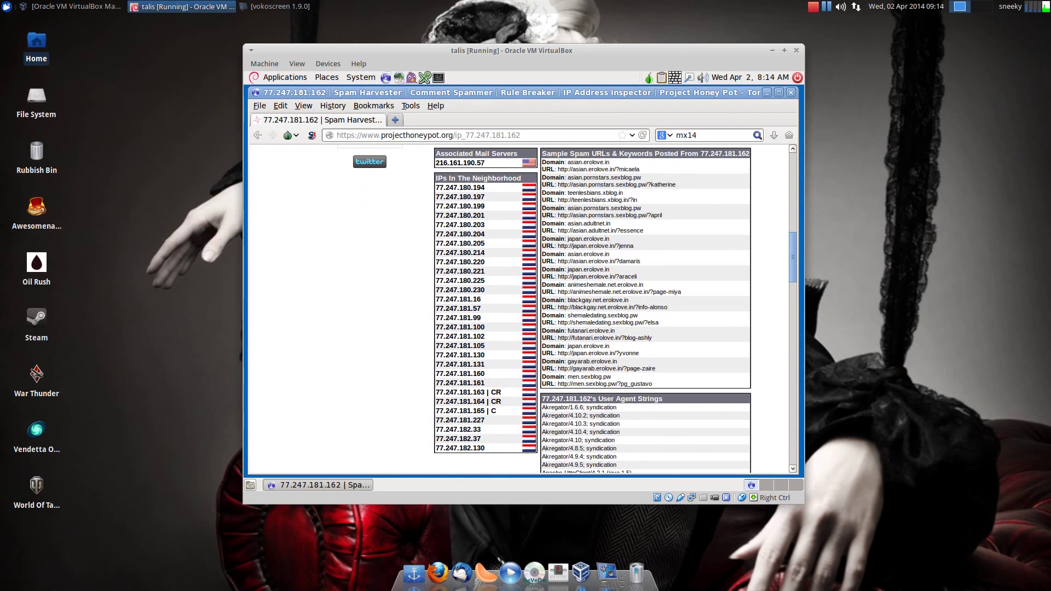
scroll(524, 309, "up", 6)
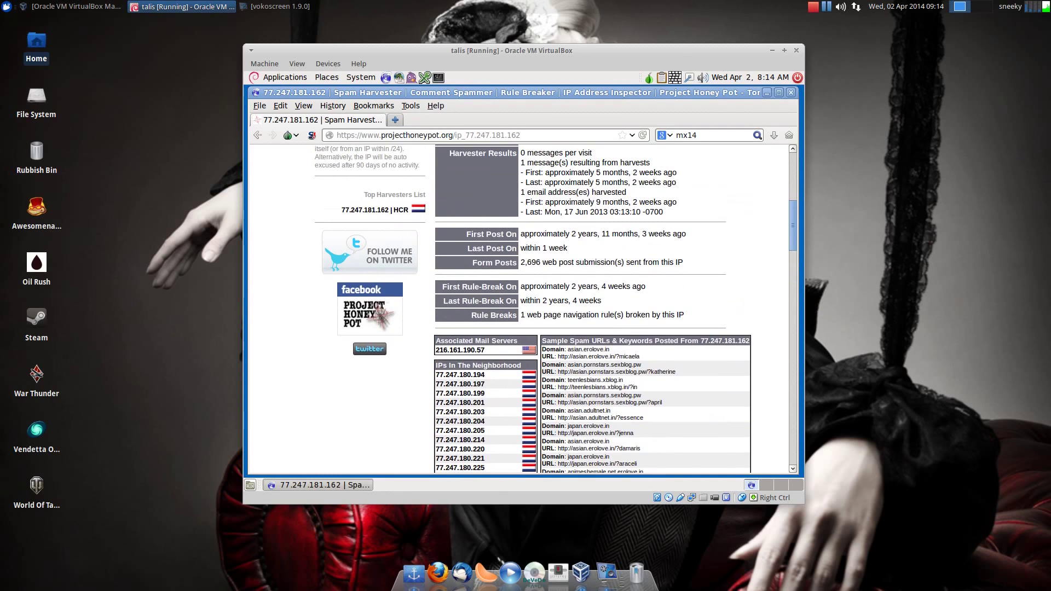
Request a new Tor identity in Vidalia, go back twice and reopen the introducing-mx14 page
left_click(649, 81)
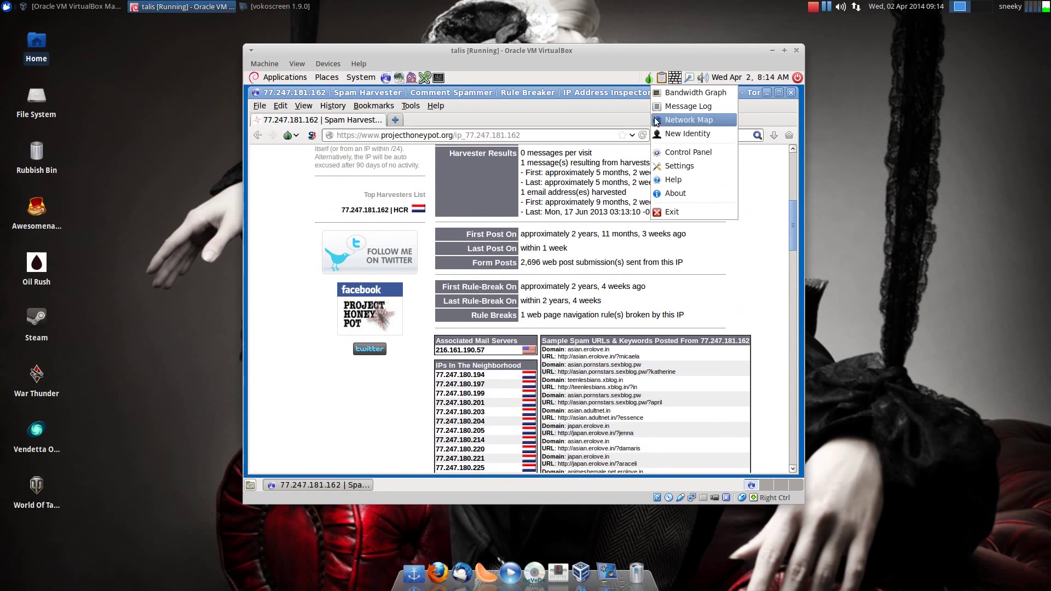
left_click(662, 135)
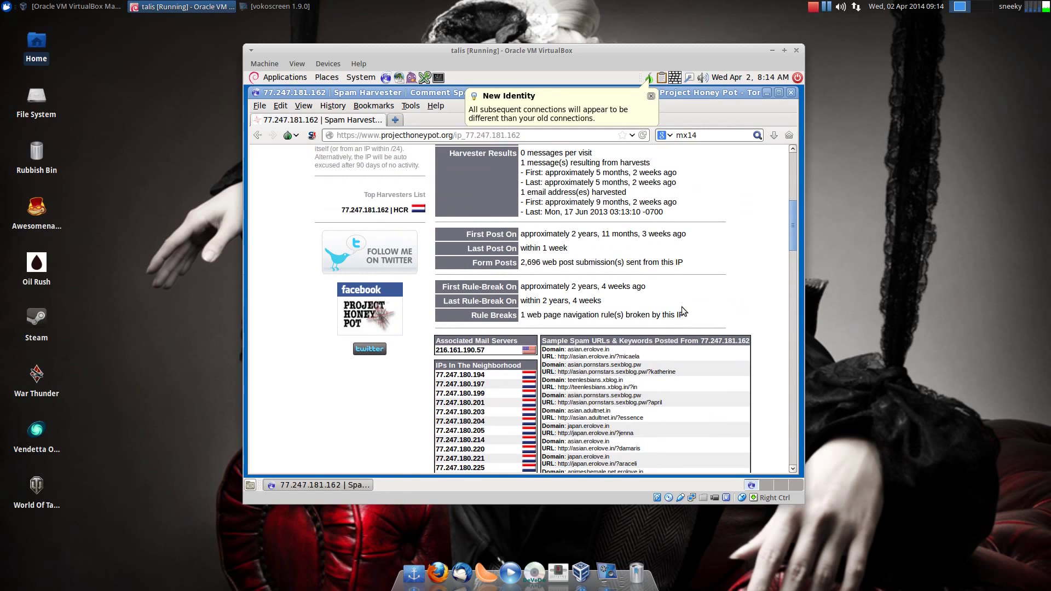
left_click(258, 136)
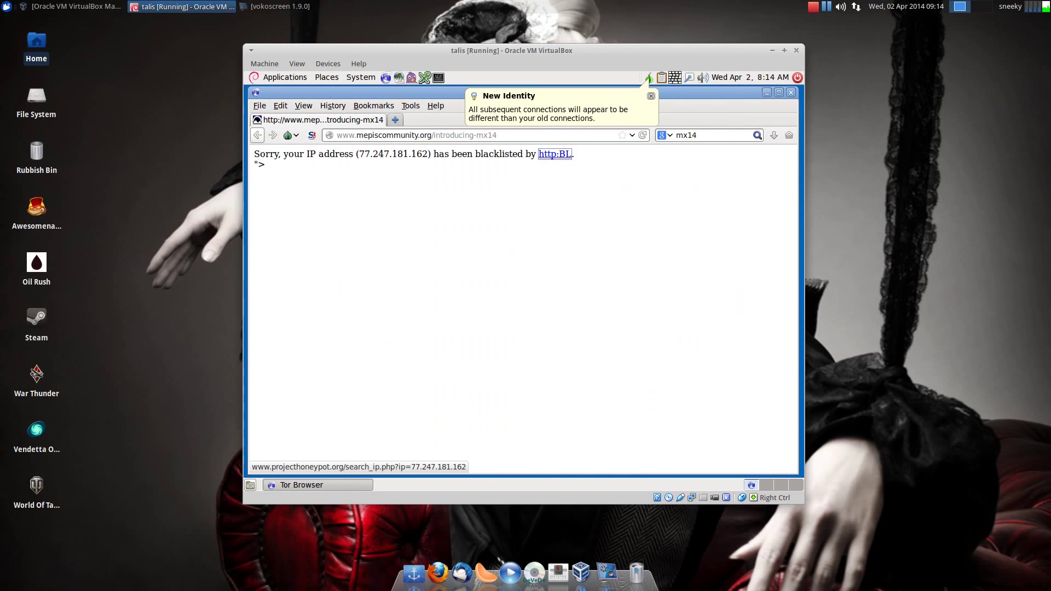
left_click(258, 135)
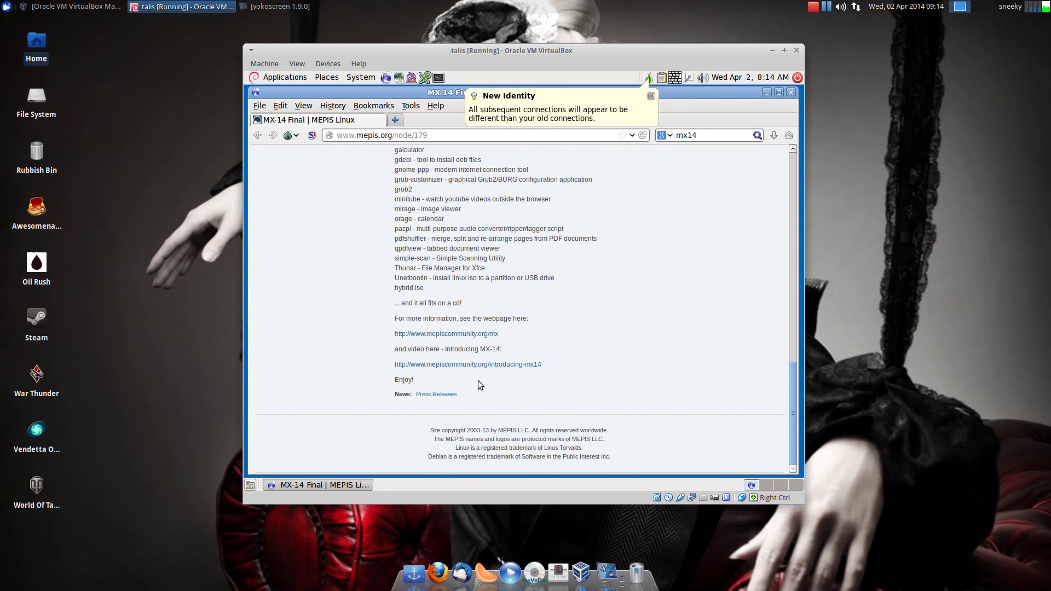
left_click(474, 365)
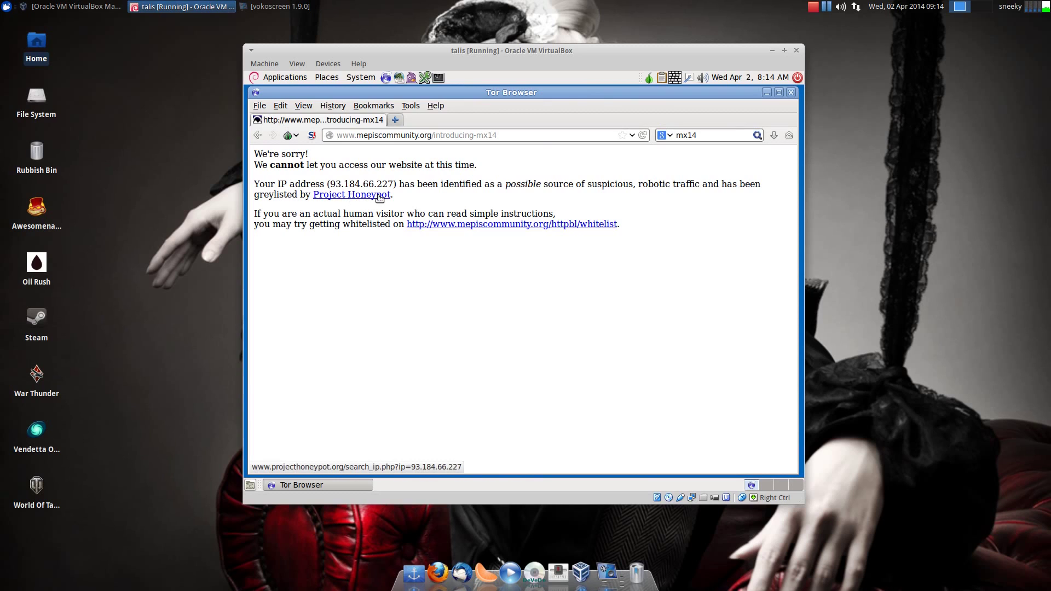
Open the Project Honeypot report for 93.184.66.227 and scroll through its Slovakian comment-spammer details
left_click(351, 195)
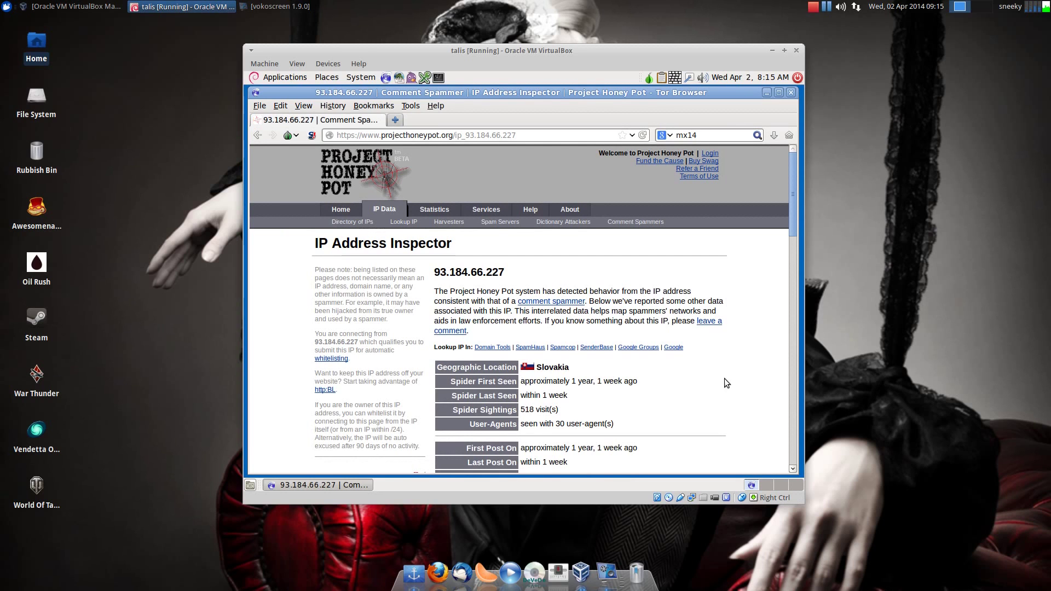
scroll(731, 370, "down", 6)
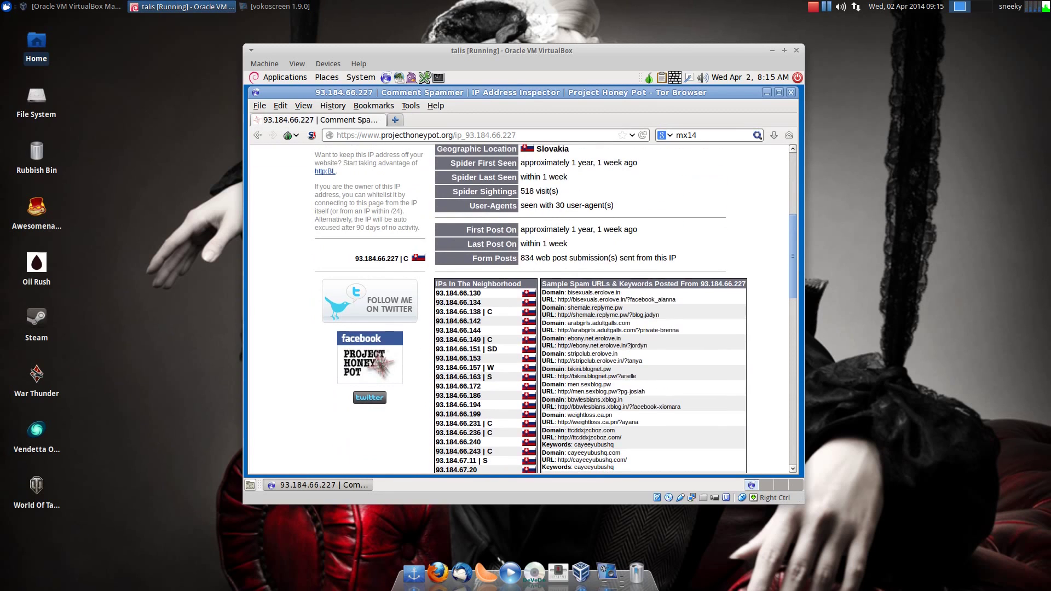
scroll(555, 310, "down", 3)
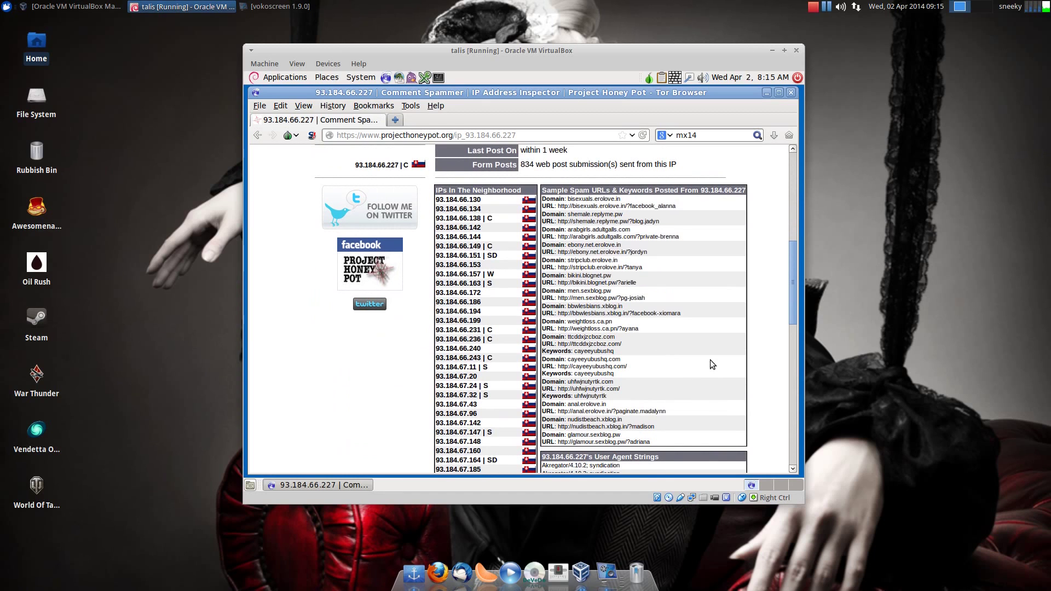
scroll(711, 359, "down", 3)
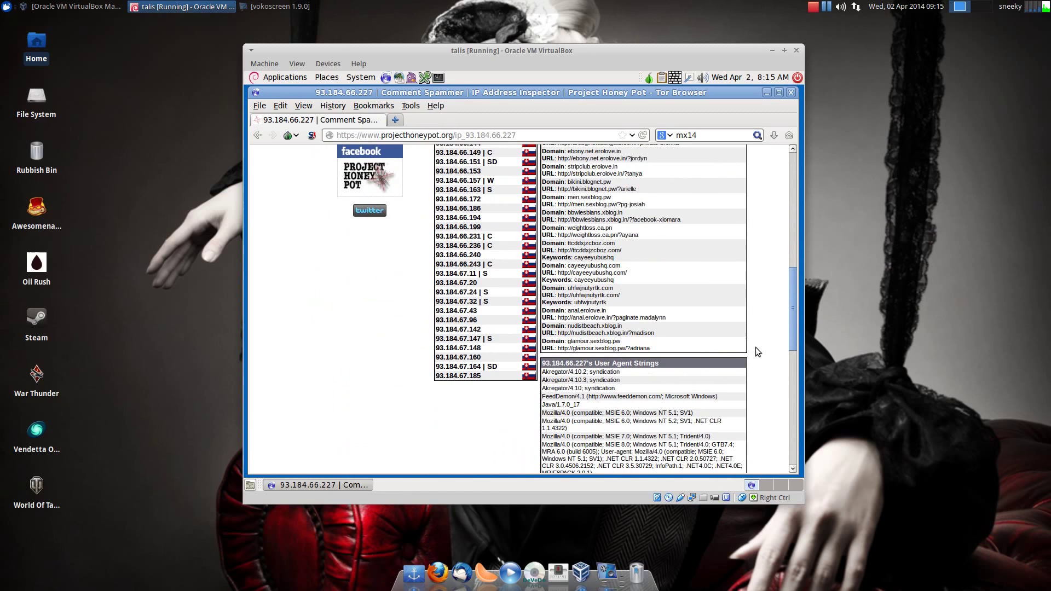
scroll(755, 351, "down", 3)
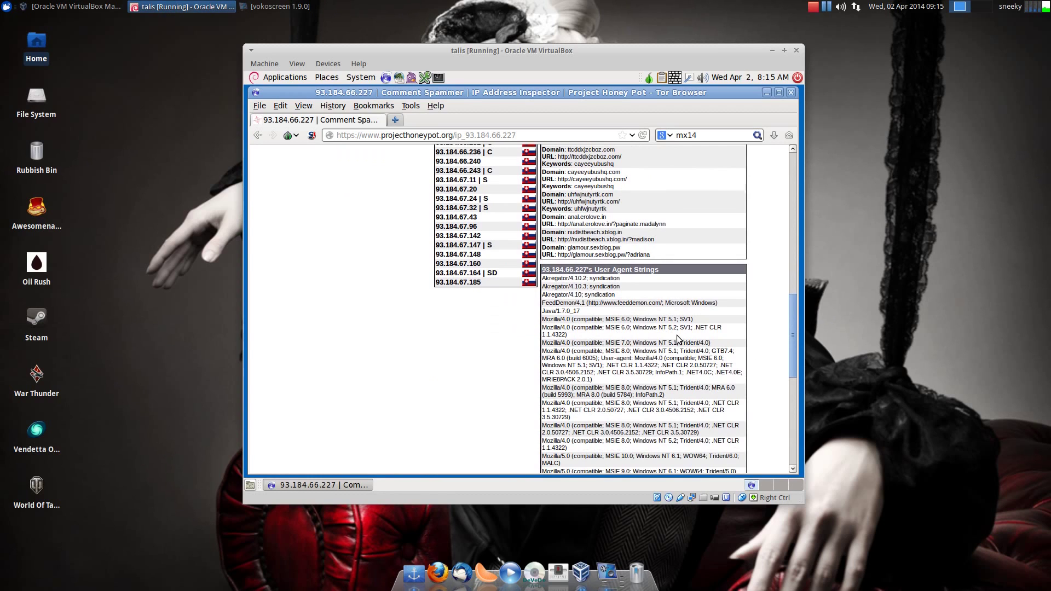
scroll(678, 339, "down", 4)
scroll(678, 340, "down", 2)
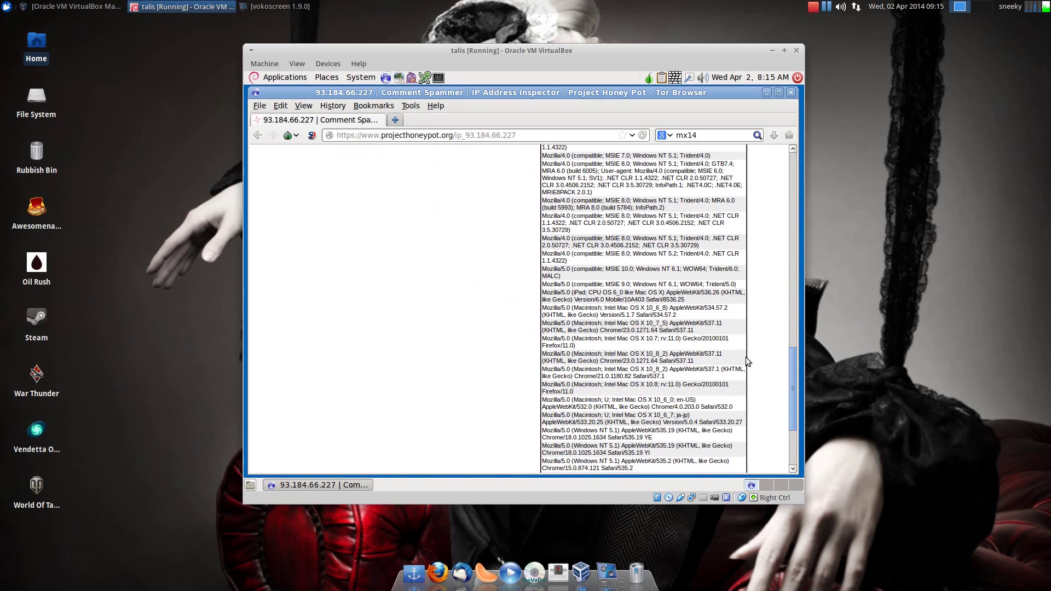
scroll(746, 357, "up", 15)
scroll(746, 356, "up", 8)
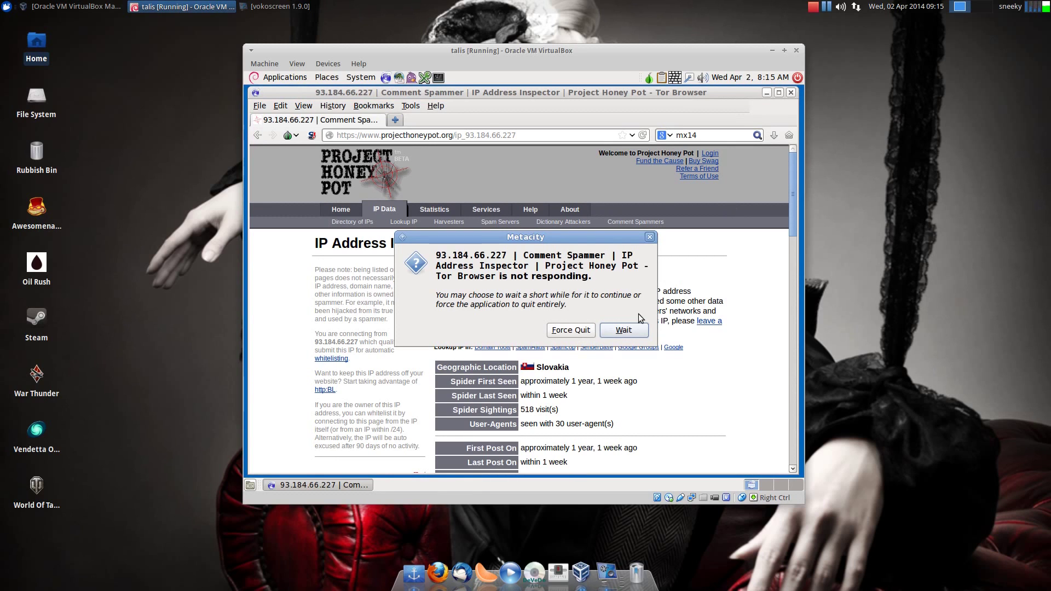
Force quit the frozen Tor Browser, then browse the Places menu and System > Administration
left_click(592, 331)
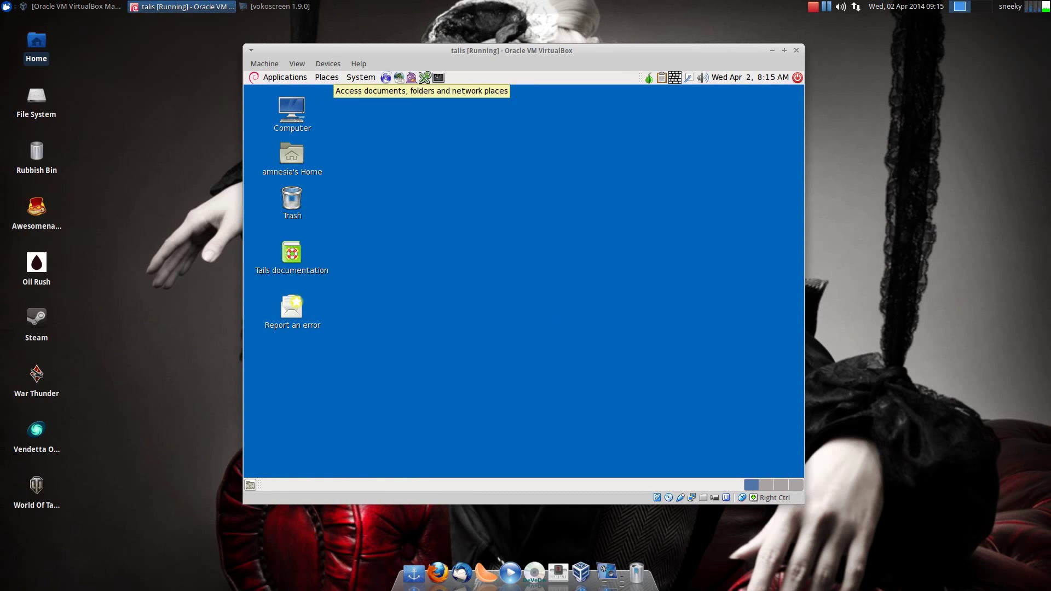
left_click(327, 79)
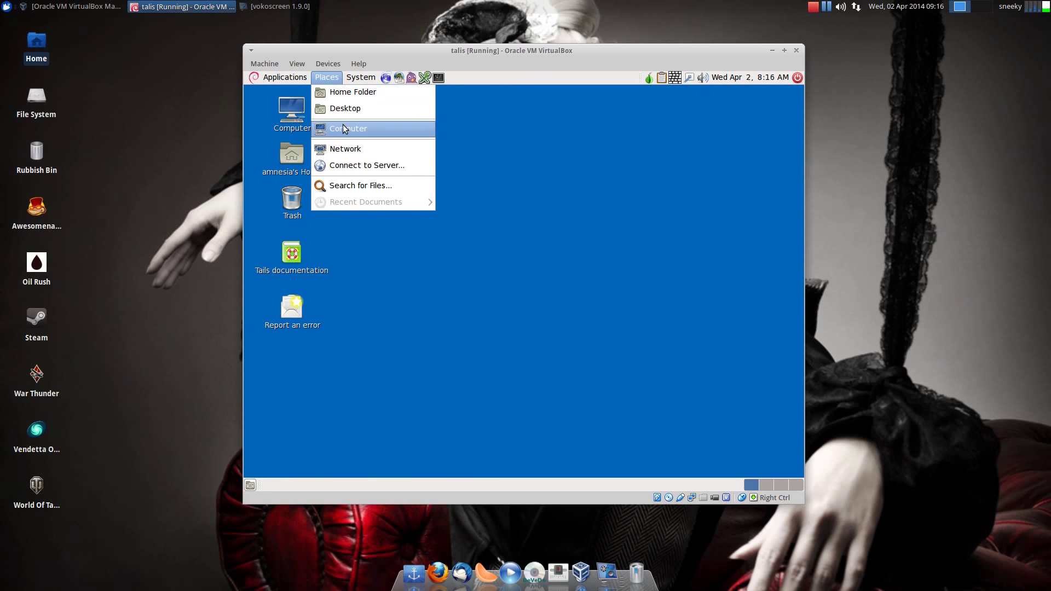
mouse_move(356, 80)
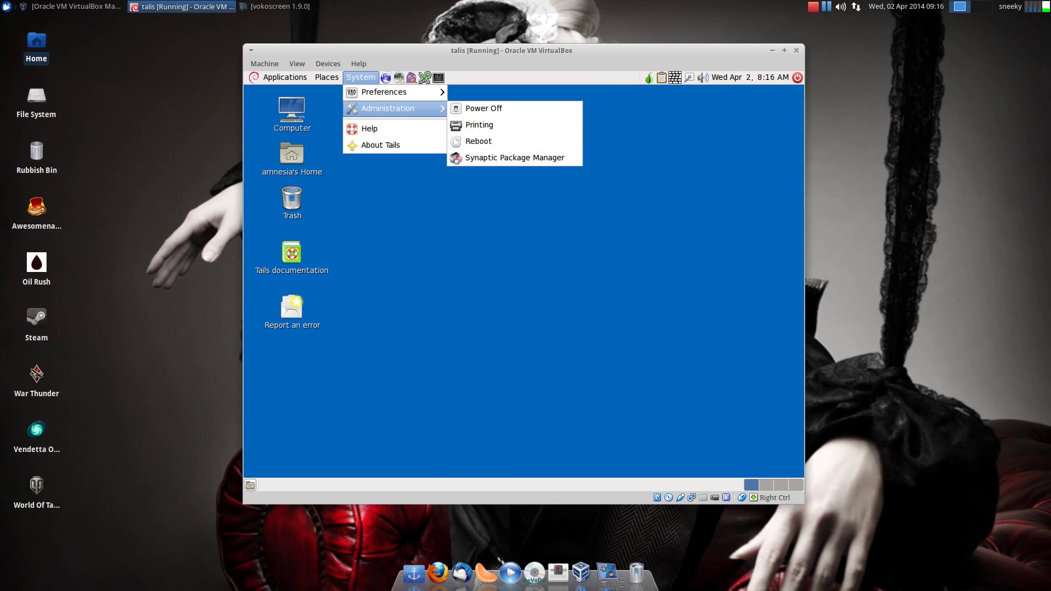
Dismiss the System menu by clicking the empty Tails desktop
left_click(443, 292)
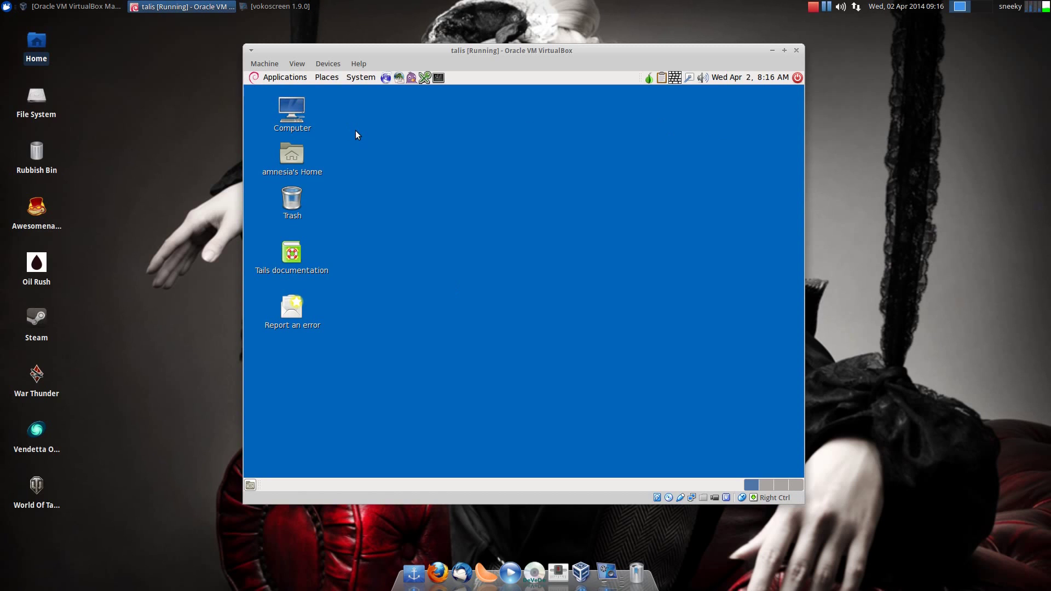
Minimise the 'talis [Running]' VirtualBox window to reveal the Xfce host desktop
left_click(180, 7)
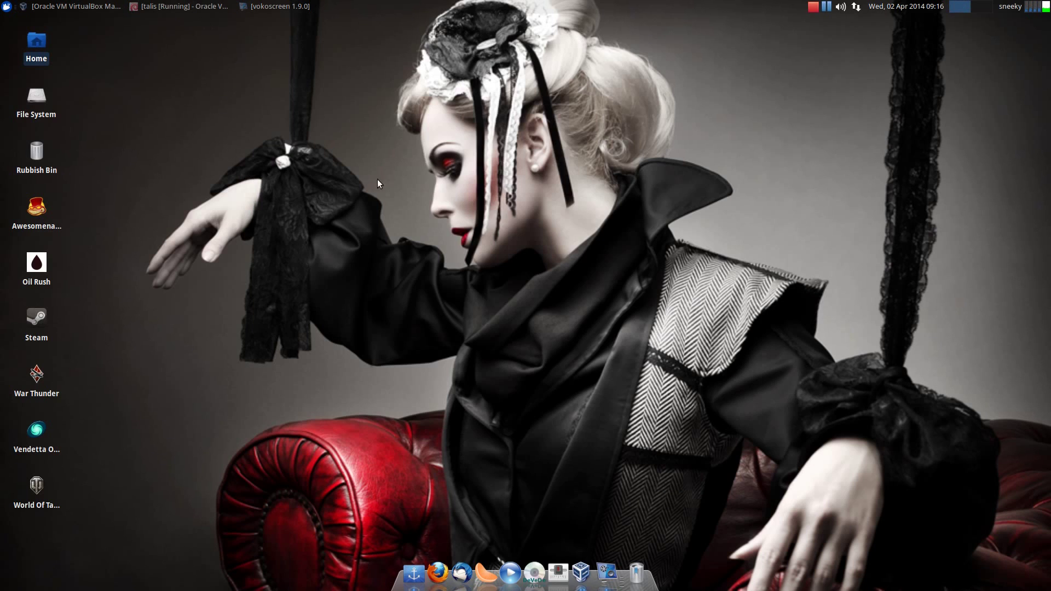